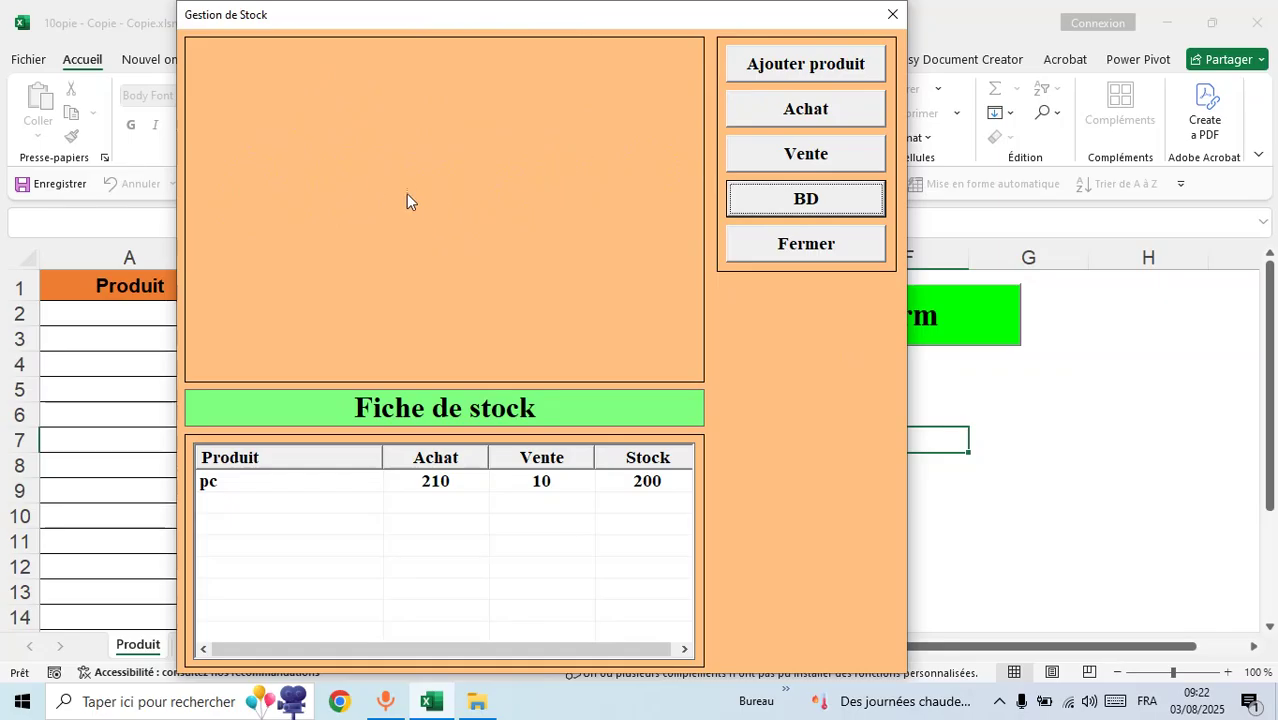
Add a new product named Clavier to the stock and save it.
{"action": "left_click", "coordinate": [786, 68]}
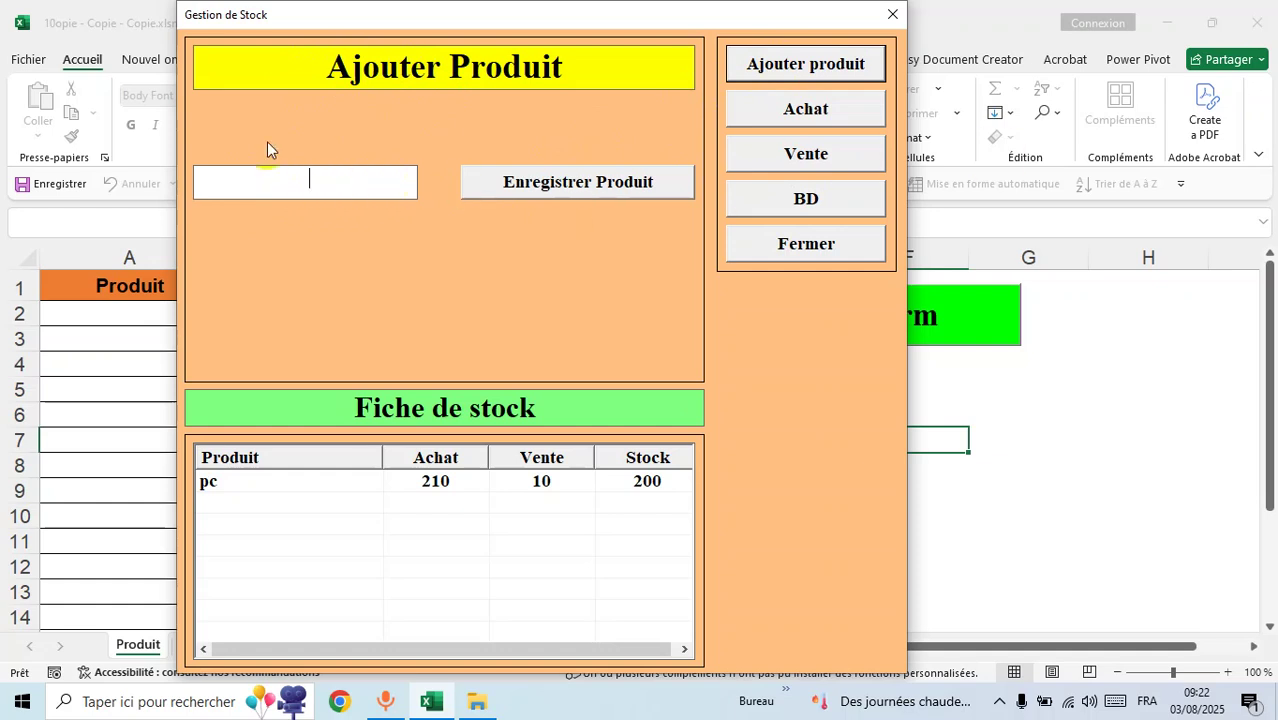
{"action": "type", "text": "Calvier"}
{"action": "key", "text": "BackSpace"}
{"action": "key", "text": "BackSpace"}
{"action": "key", "text": "BackSpace"}
{"action": "key", "text": "BackSpace"}
{"action": "key", "text": "BackSpace"}
{"action": "key", "text": "BackSpace"}
{"action": "type", "text": "lav"}
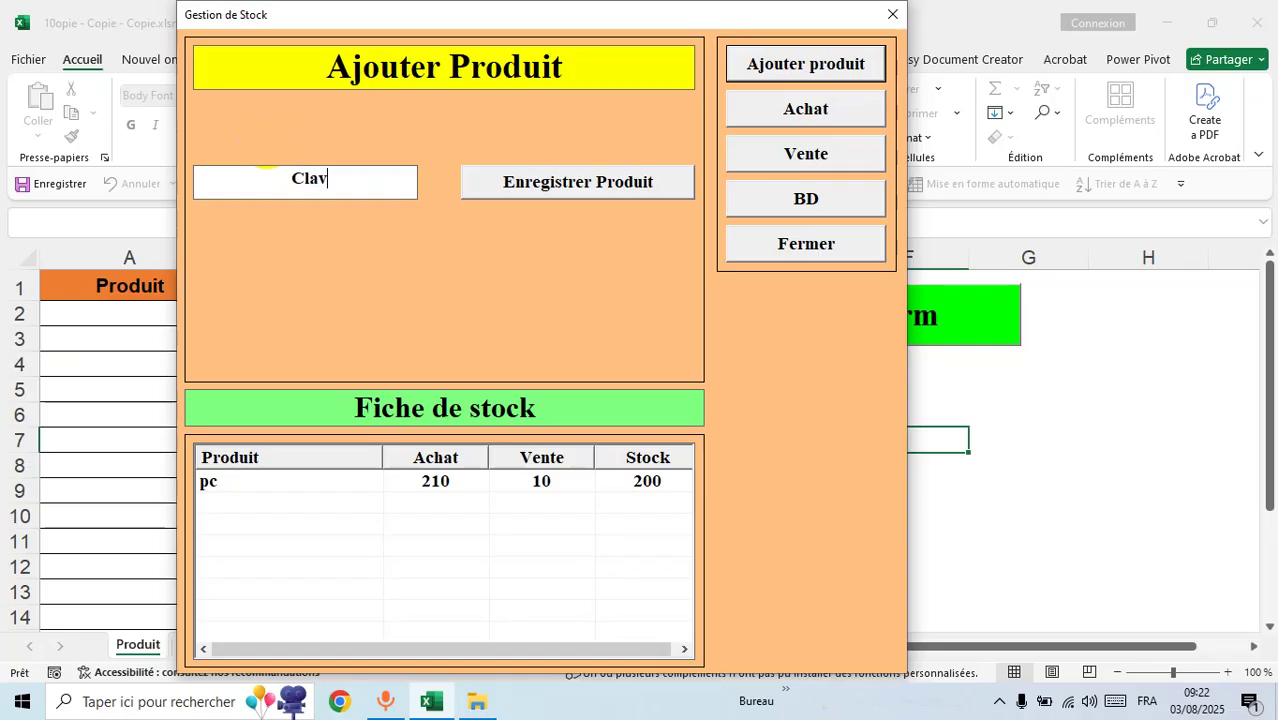
{"action": "type", "text": "ier"}
{"action": "left_click", "coordinate": [584, 182]}
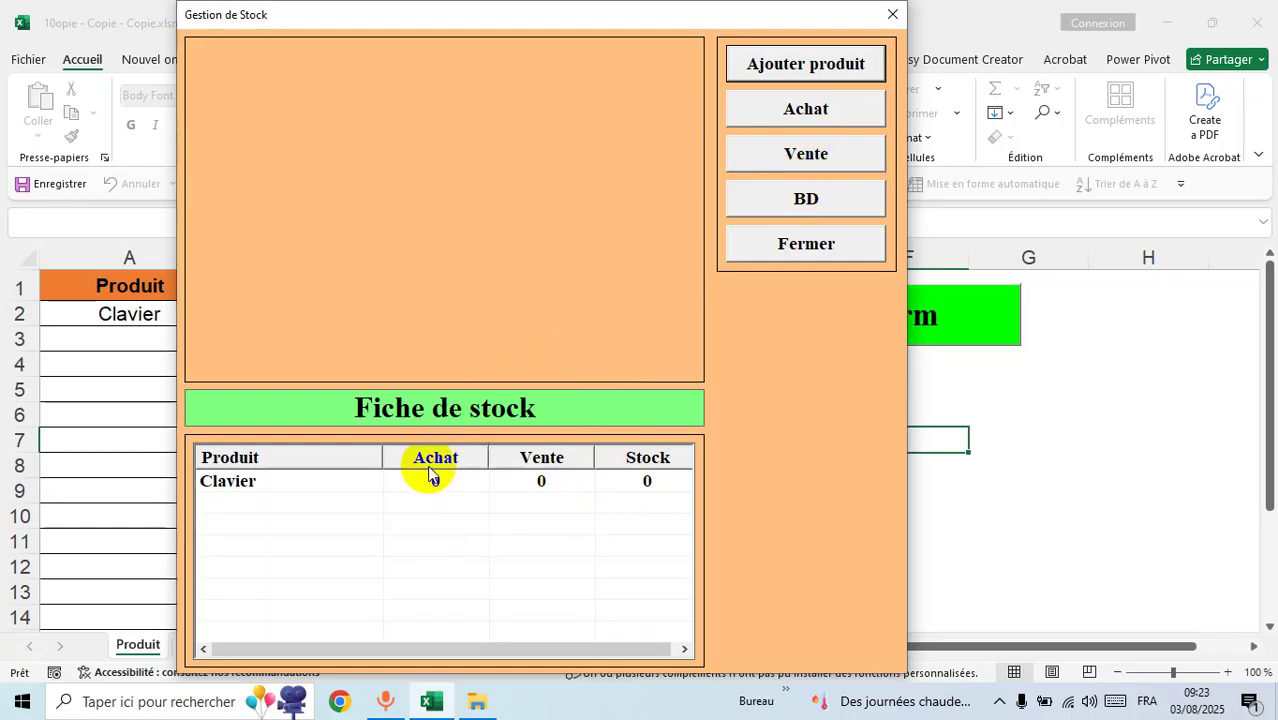
Add and save a second product named Pc portable, and check the product rows in the sheet behind the form.
{"action": "left_click", "coordinate": [760, 65]}
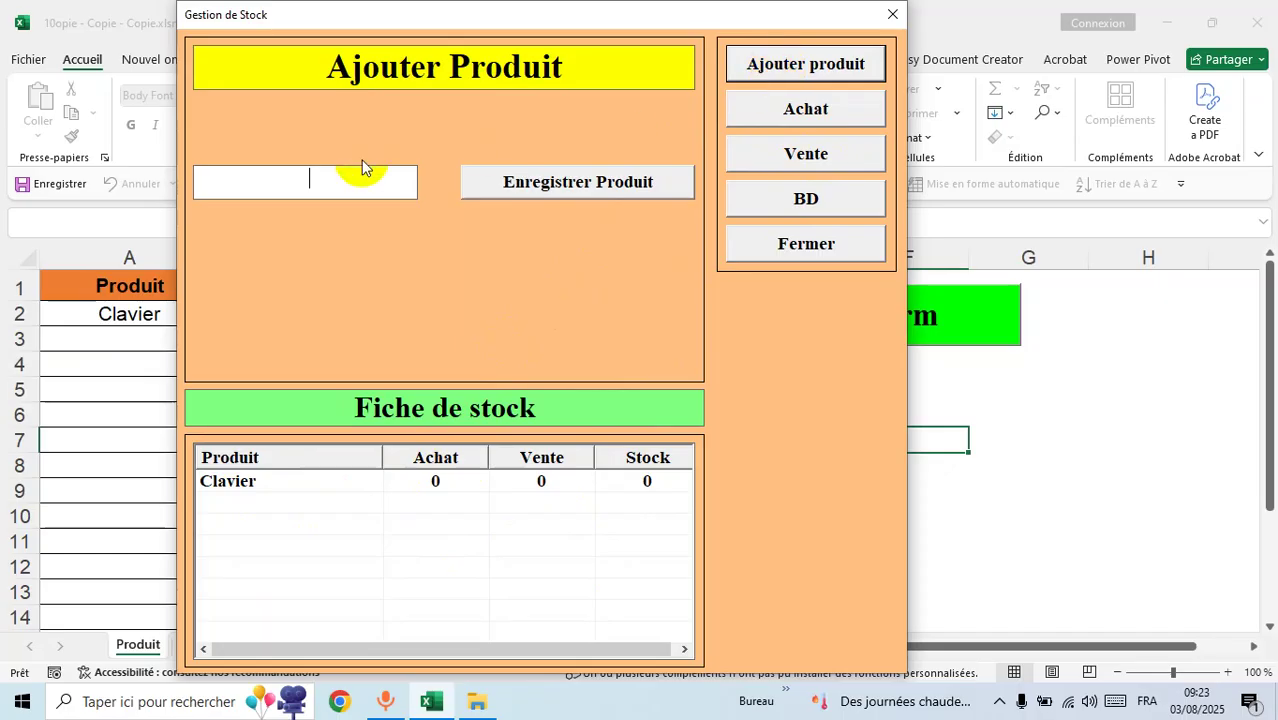
{"action": "type", "text": "Pc portable"}
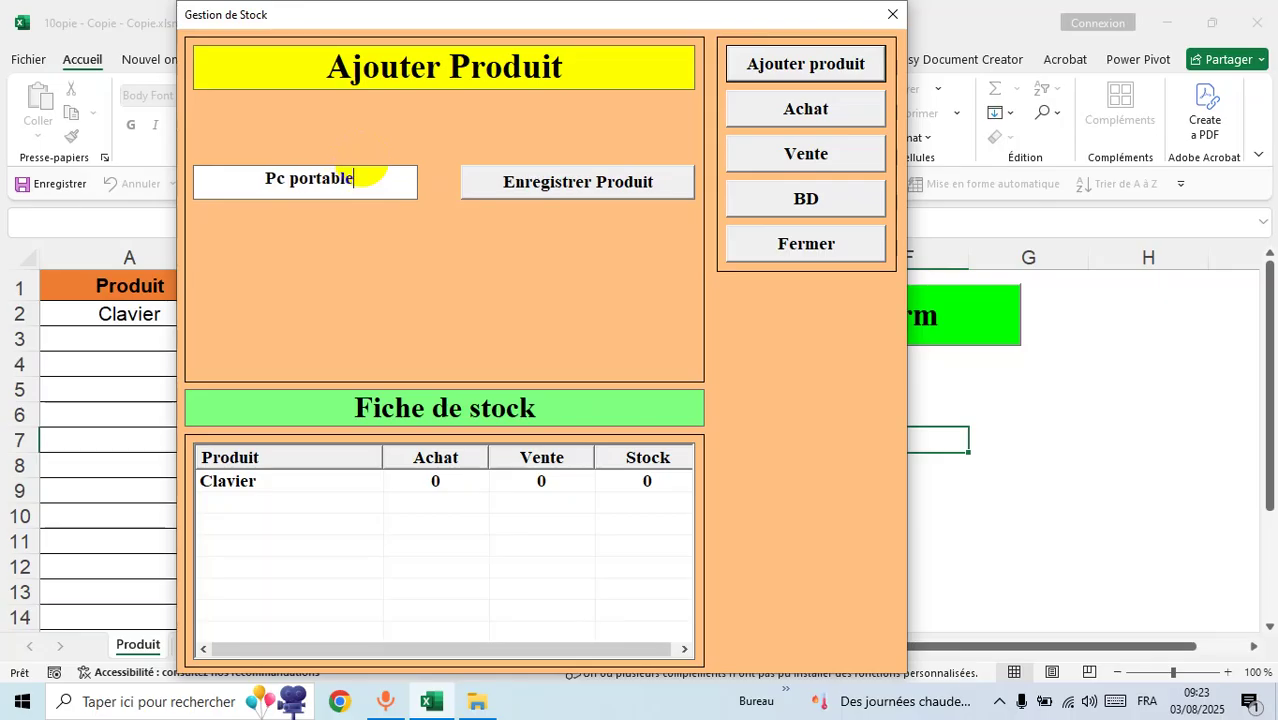
{"action": "left_click", "coordinate": [810, 66]}
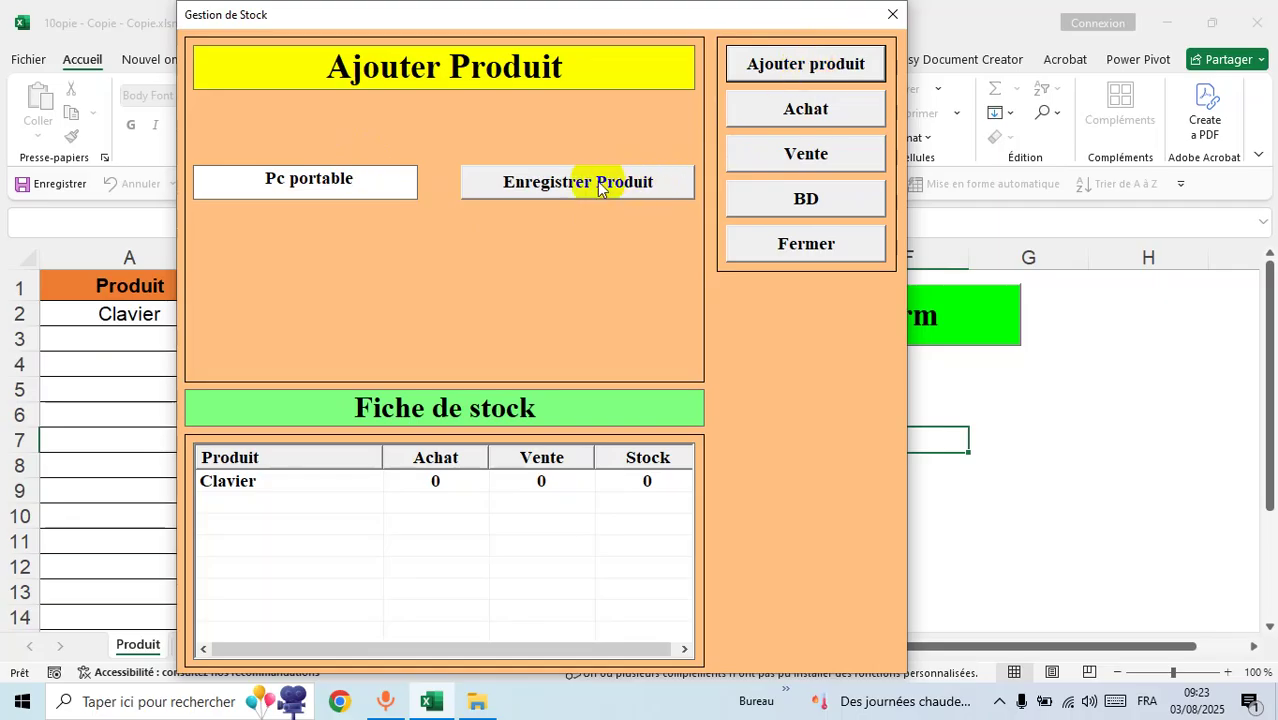
{"action": "left_click", "coordinate": [597, 182]}
{"action": "left_click", "coordinate": [466, 512]}
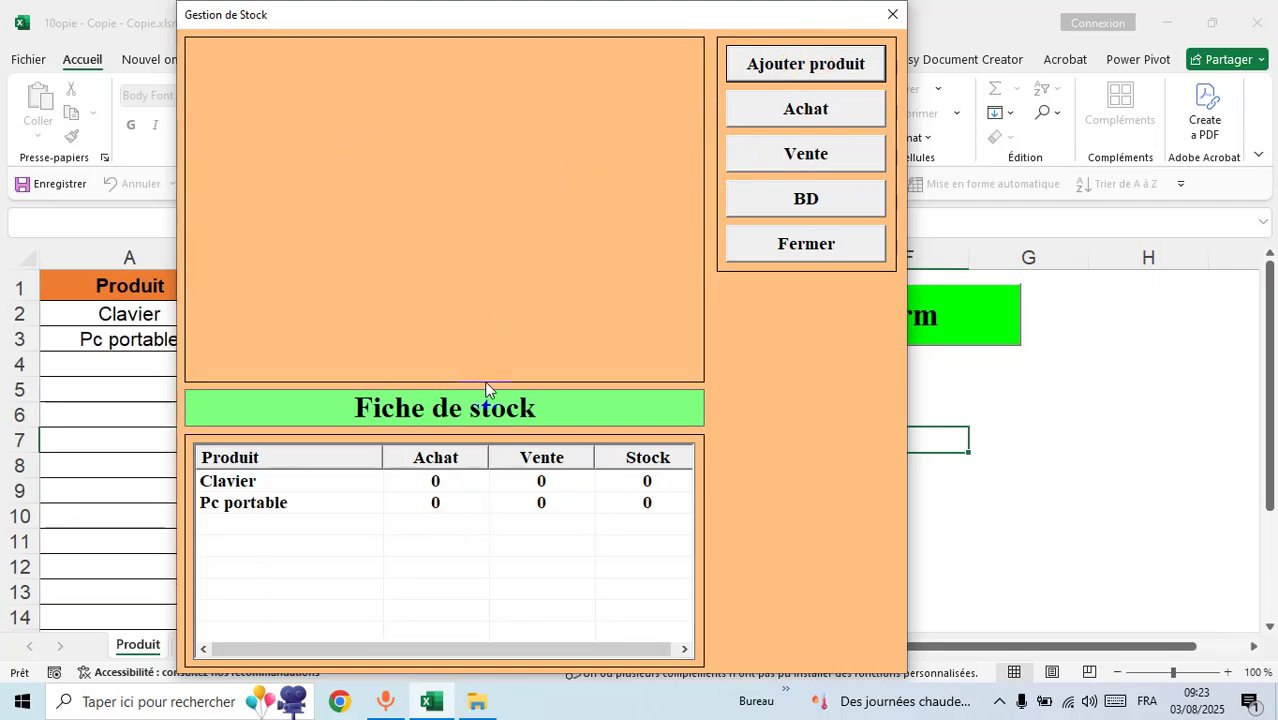
{"action": "left_click_drag", "start_coordinate": [605, 11], "coordinate": [573, 483]}
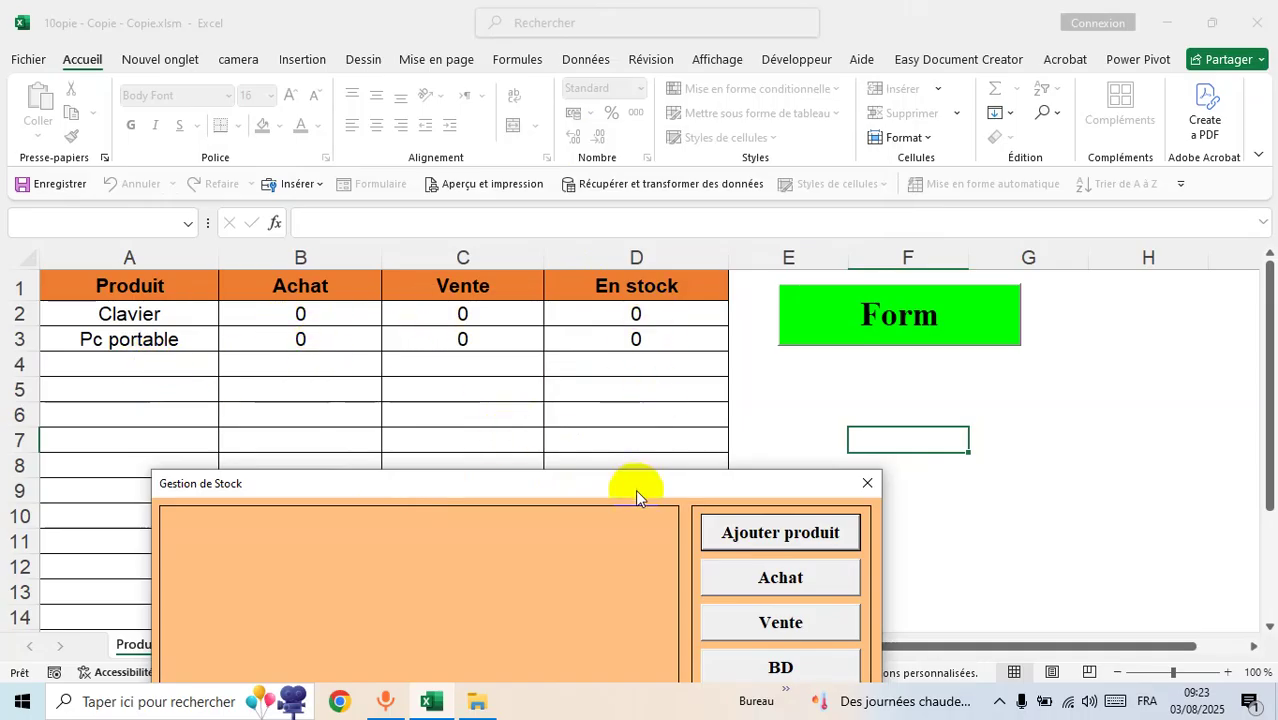
{"action": "left_click_drag", "start_coordinate": [635, 485], "coordinate": [574, 24]}
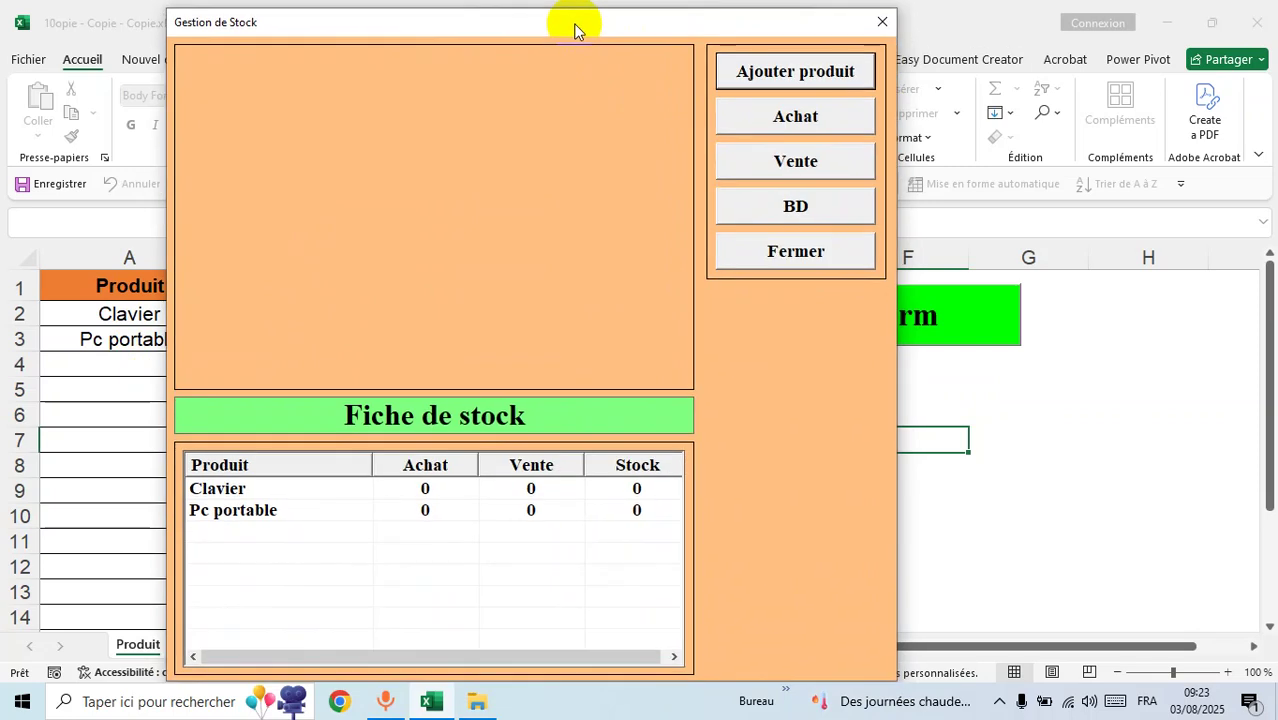
Record a purchase of 200 Clavier with purchase price 10 and sale price 15, and review the purchase list.
{"action": "left_click", "coordinate": [796, 118]}
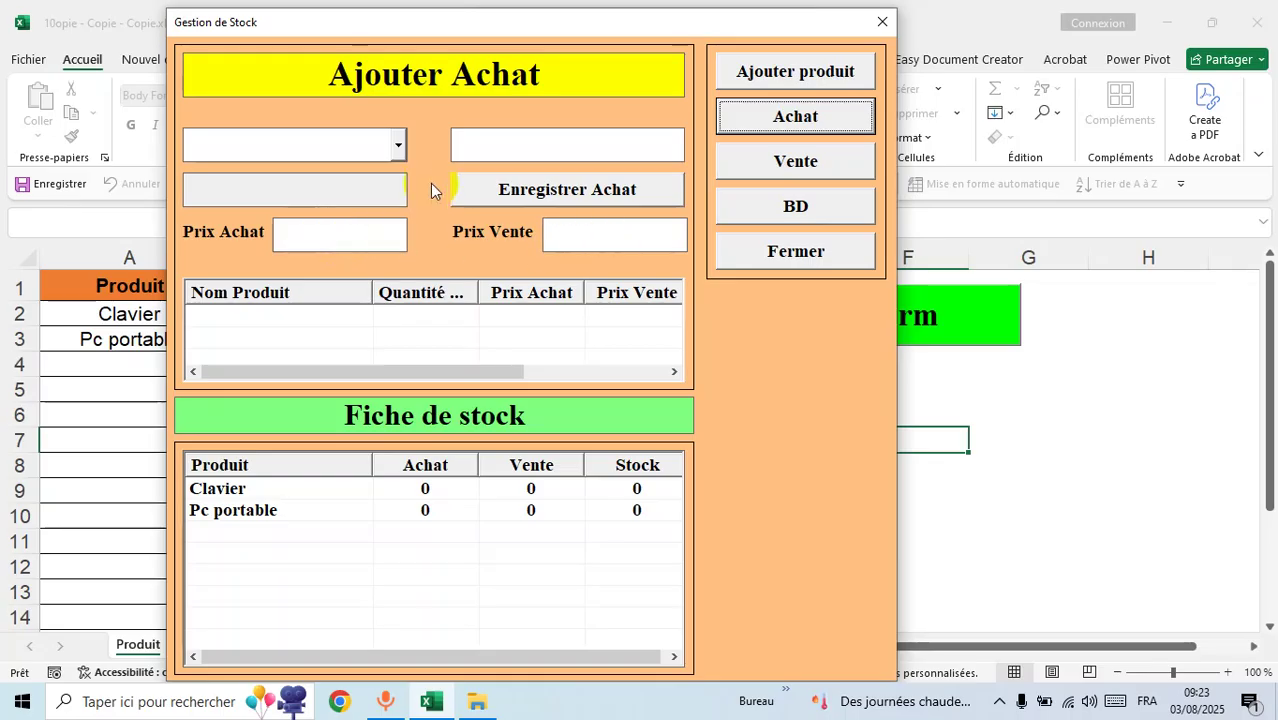
{"action": "left_click", "coordinate": [398, 147]}
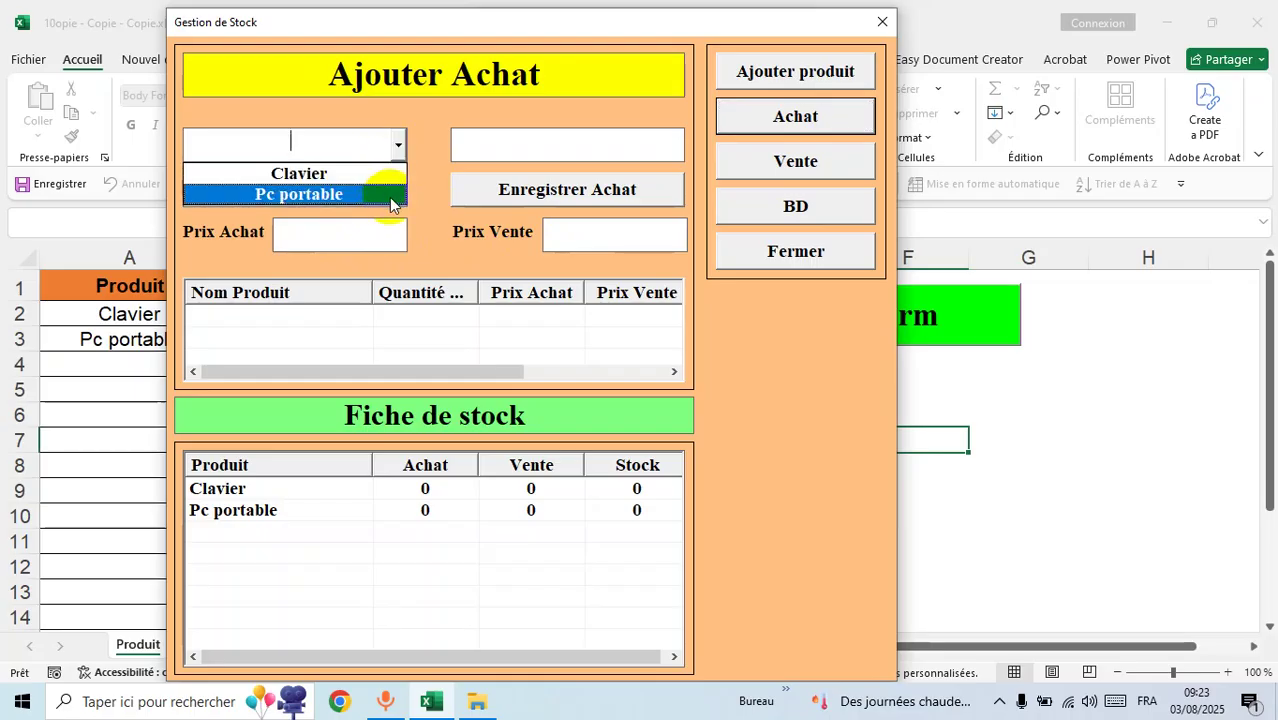
{"action": "left_click", "coordinate": [420, 137]}
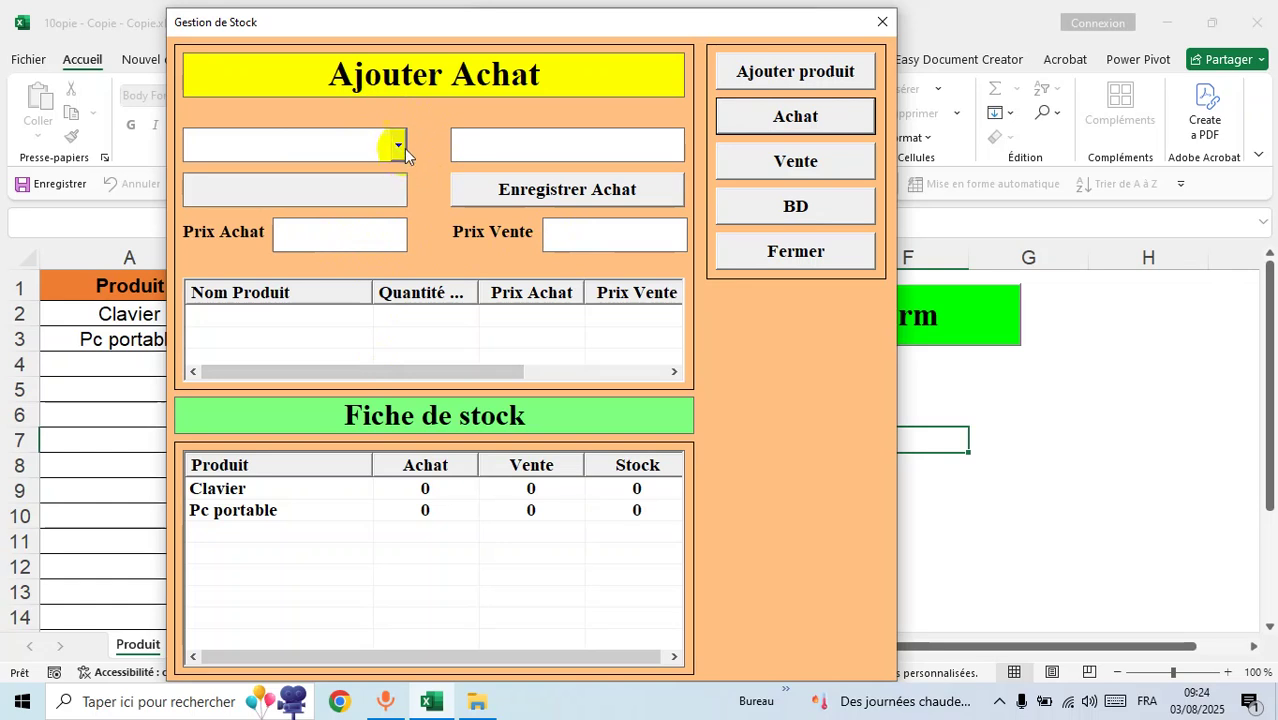
{"action": "left_click", "coordinate": [397, 146]}
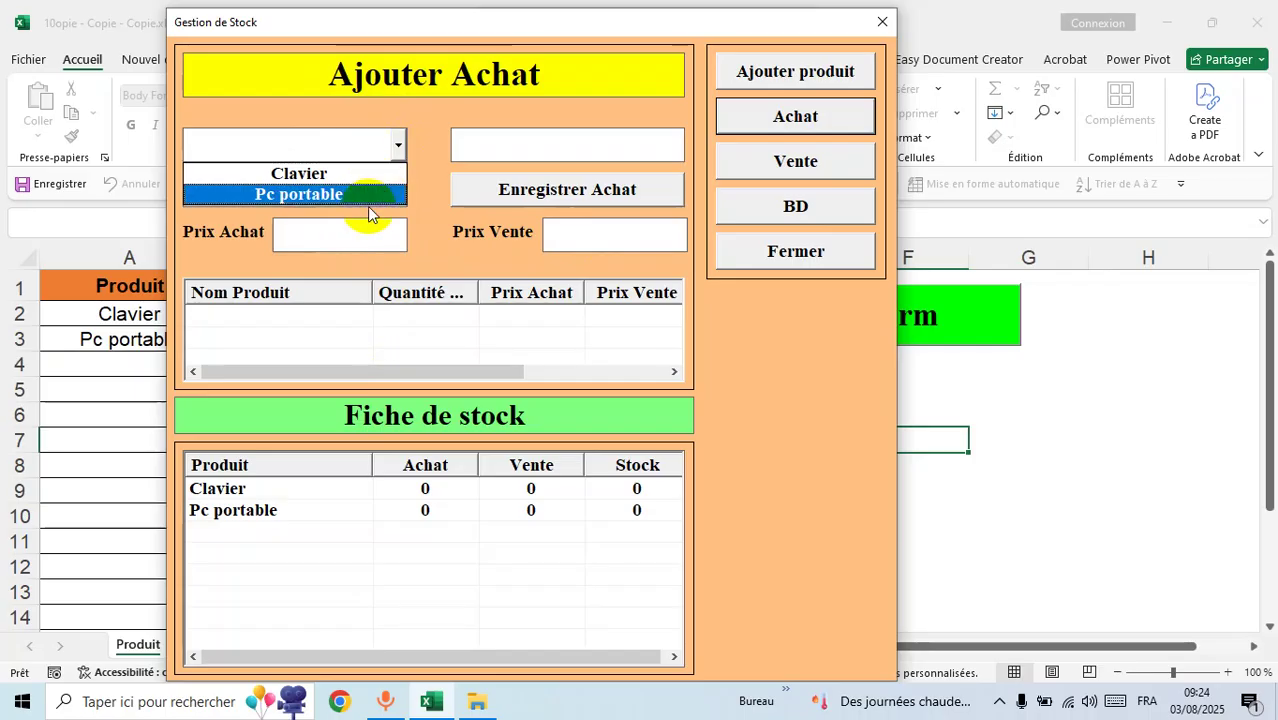
{"action": "left_click", "coordinate": [350, 174]}
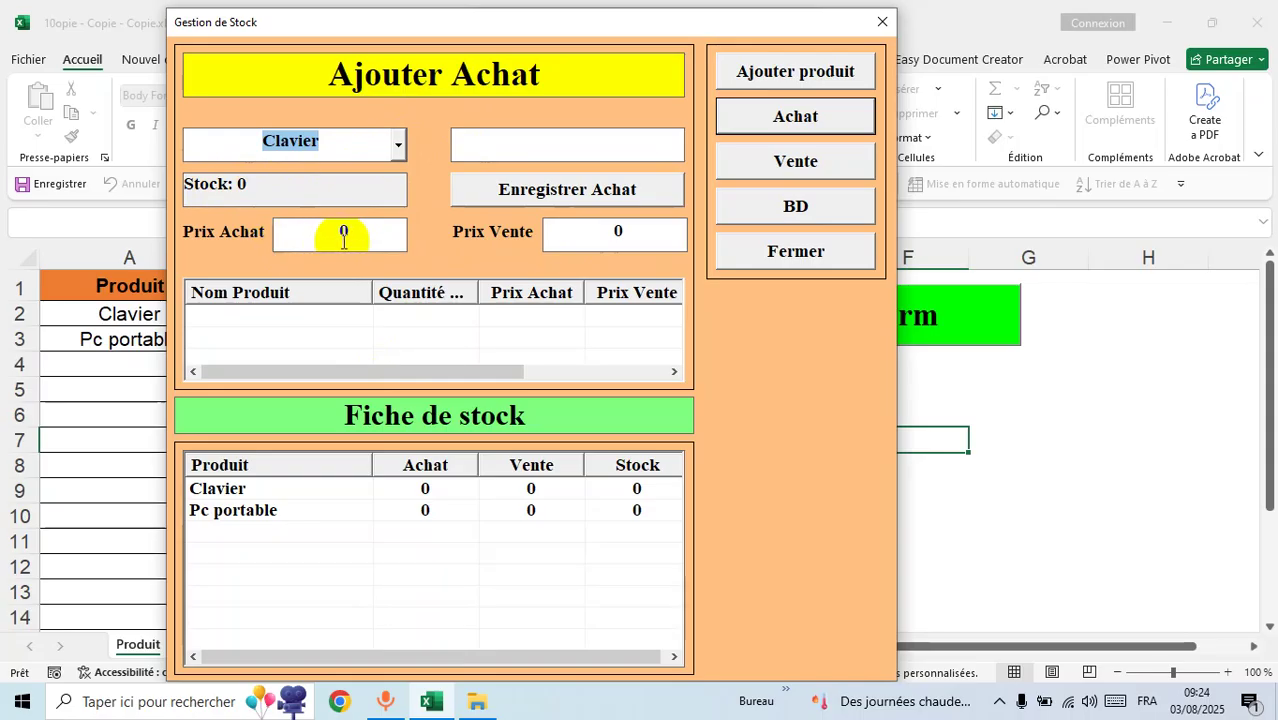
{"action": "left_click", "coordinate": [558, 152]}
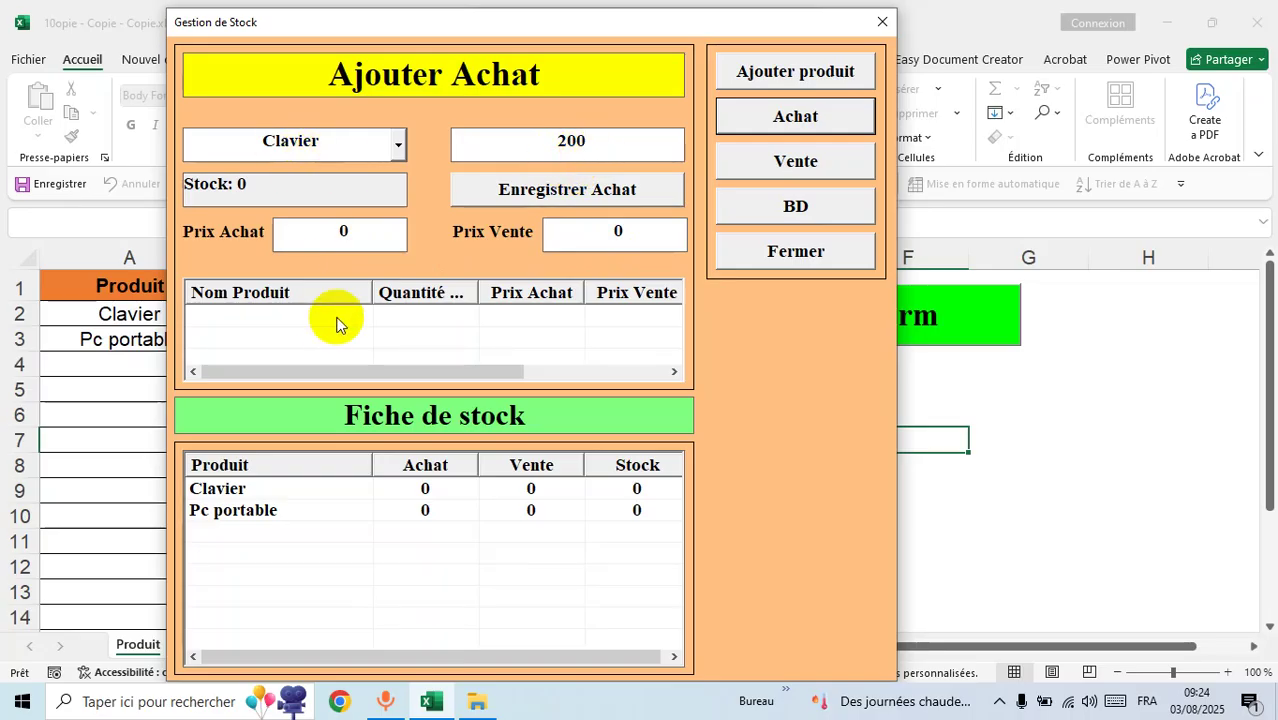
{"action": "left_click", "coordinate": [342, 233]}
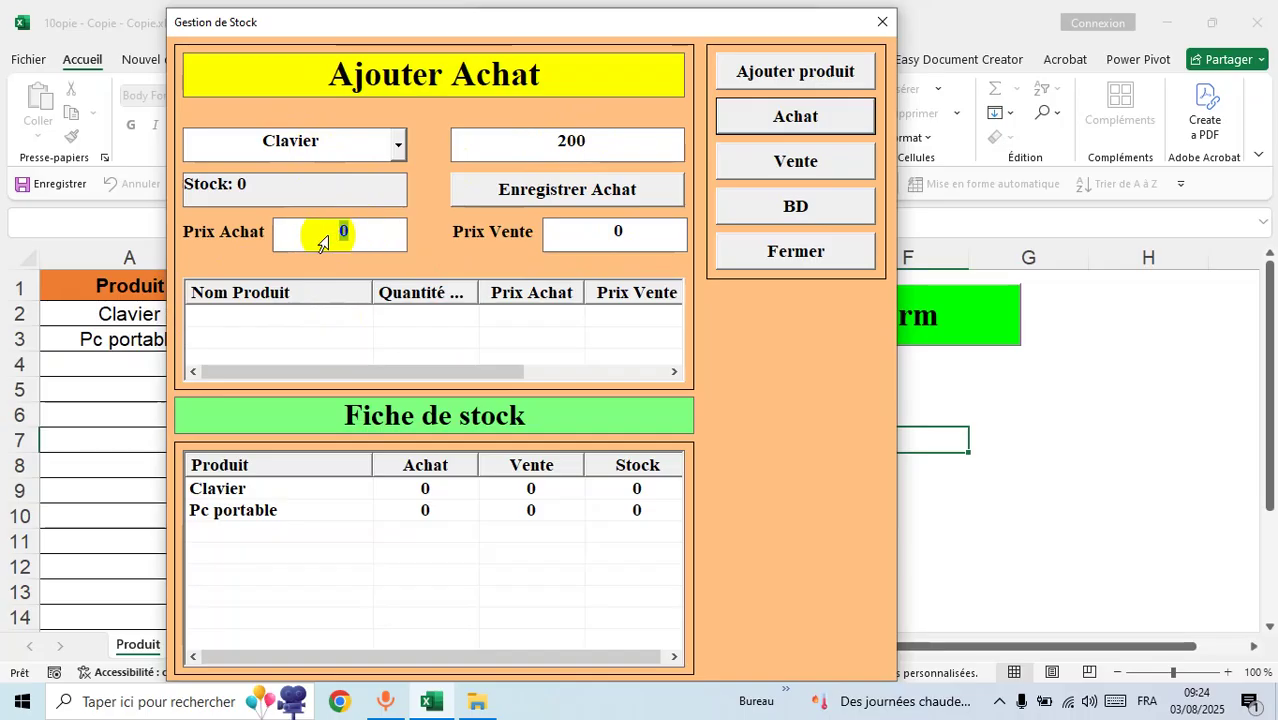
{"action": "type", "text": "10"}
{"action": "left_click", "coordinate": [645, 232]}
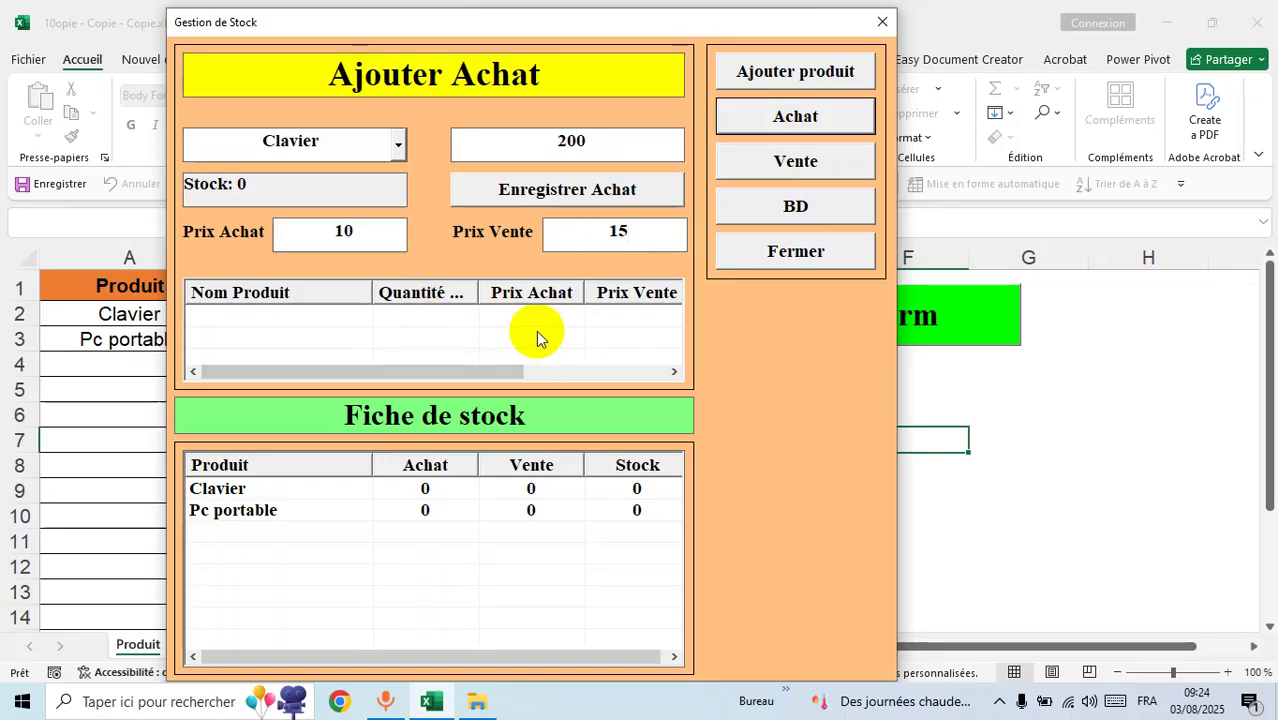
{"action": "left_click", "coordinate": [592, 197]}
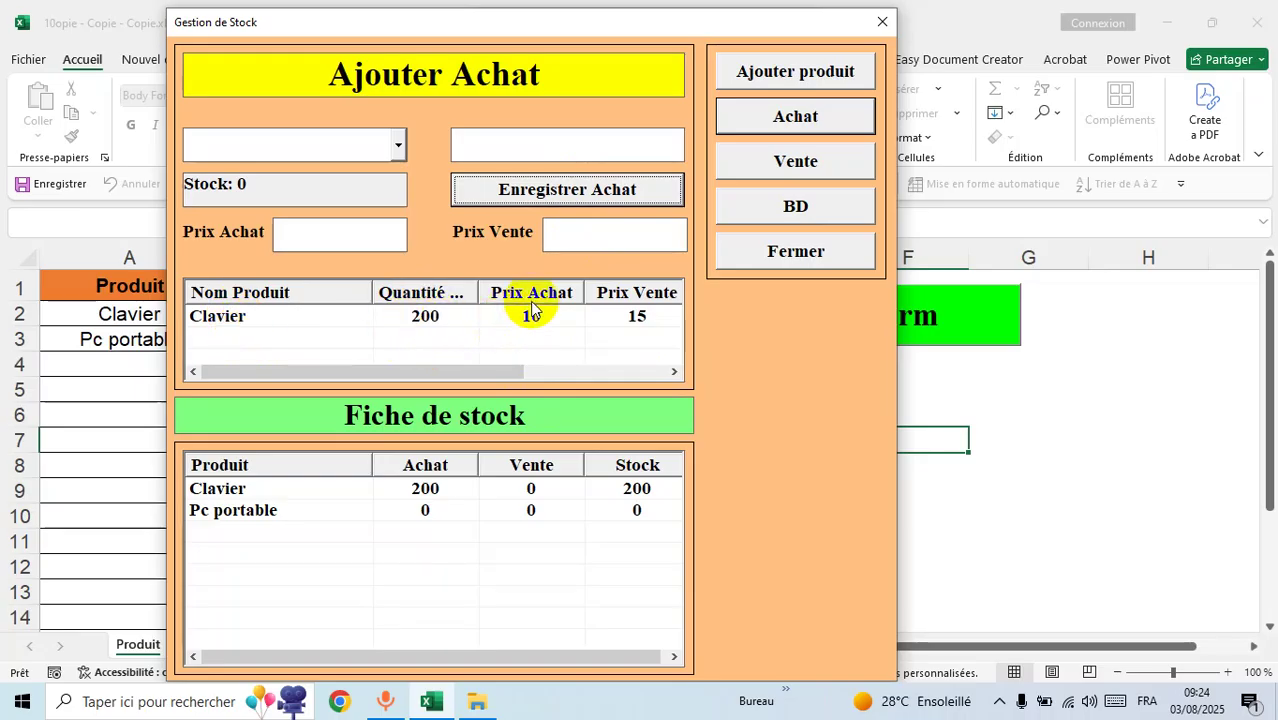
{"action": "left_click_drag", "start_coordinate": [476, 372], "coordinate": [417, 372]}
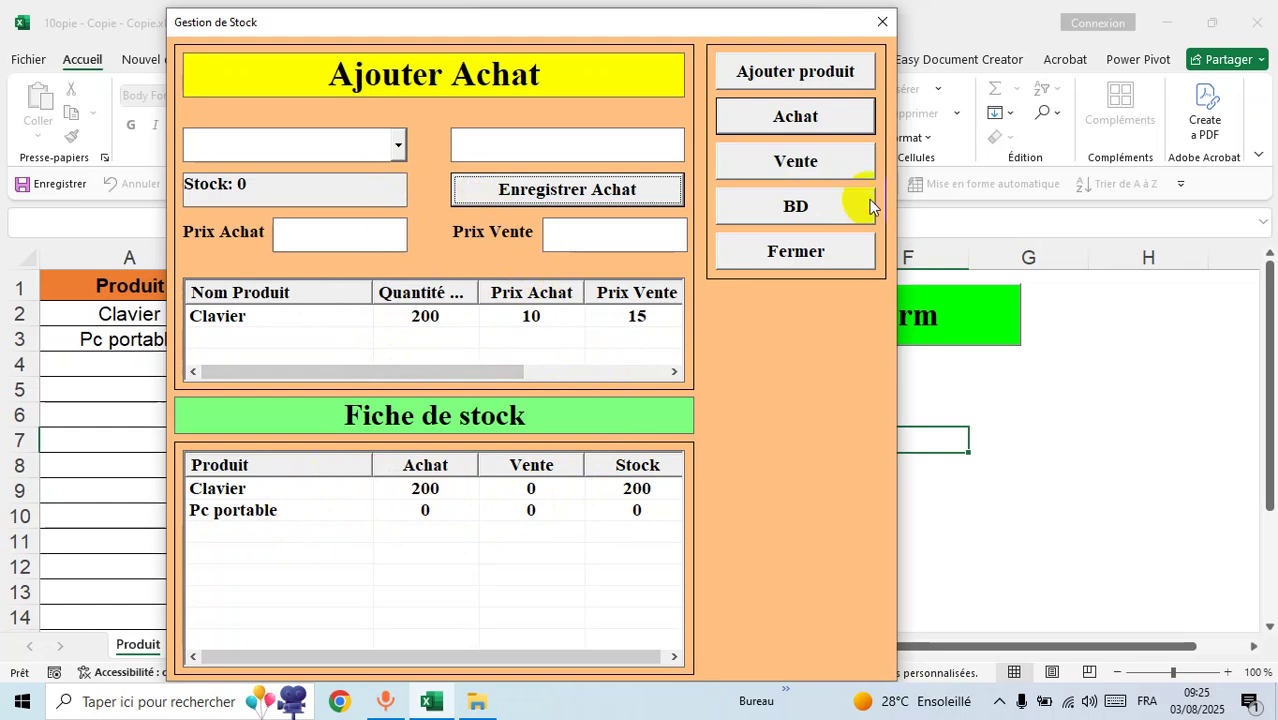
Record a purchase of 50 Pc portable with purchase price 200 and sale price 300.
{"action": "left_click", "coordinate": [399, 146]}
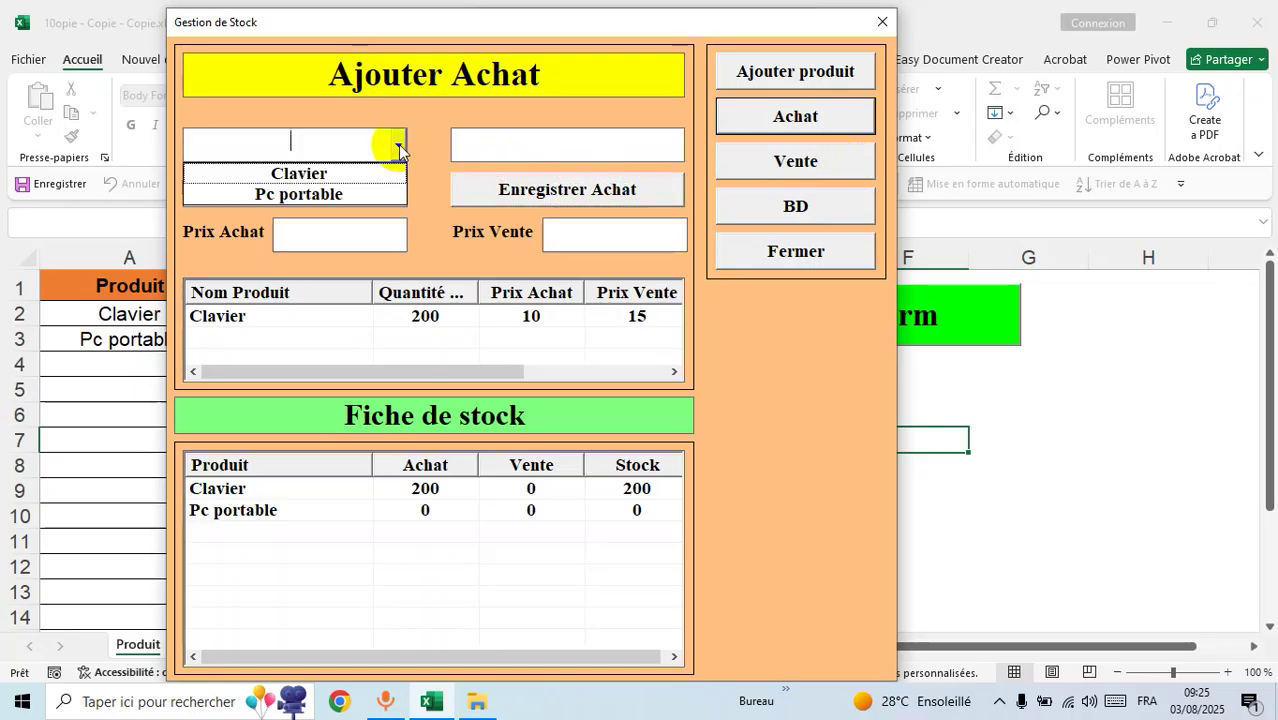
{"action": "left_click", "coordinate": [367, 194]}
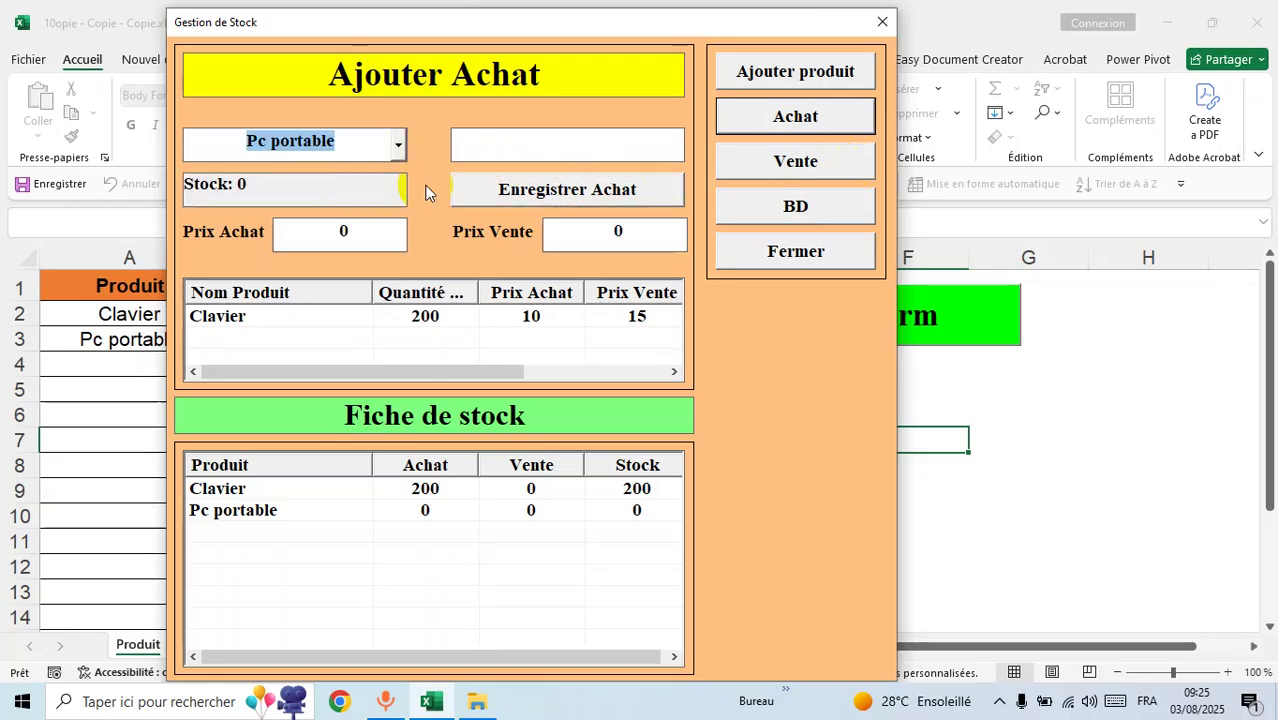
{"action": "left_click", "coordinate": [578, 139]}
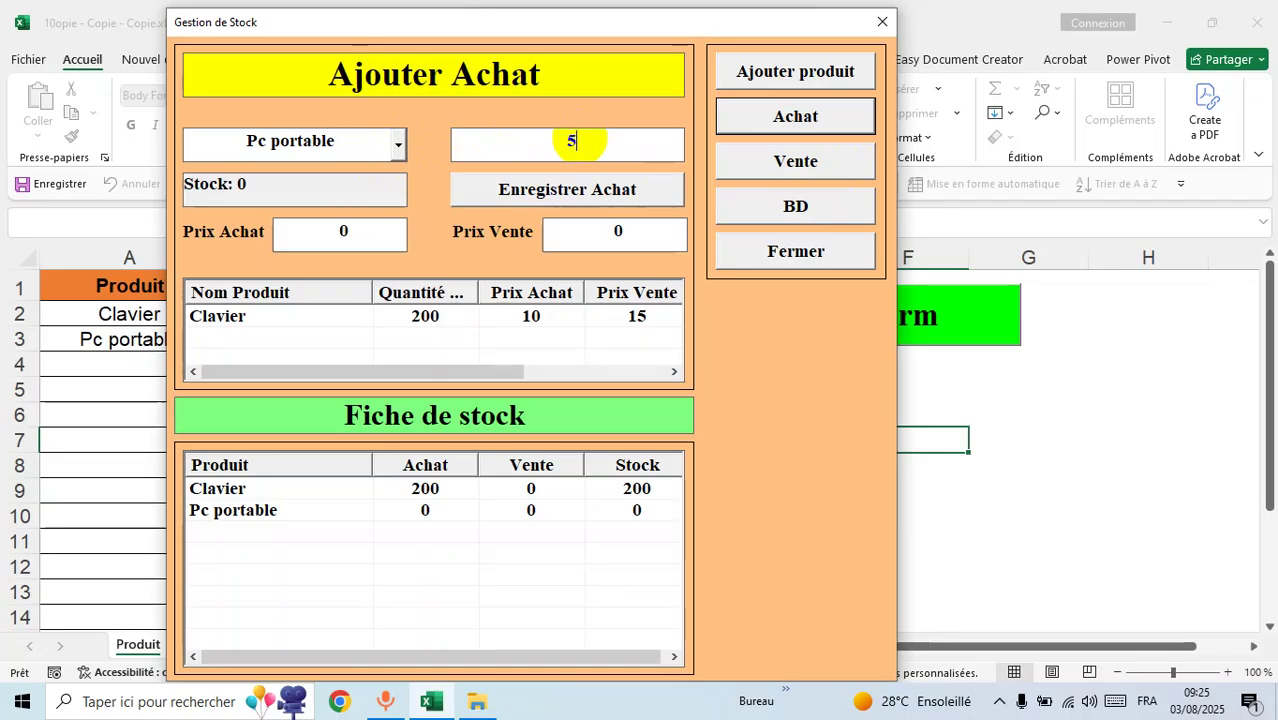
{"action": "type", "text": "50"}
{"action": "double_click", "coordinate": [340, 232]}
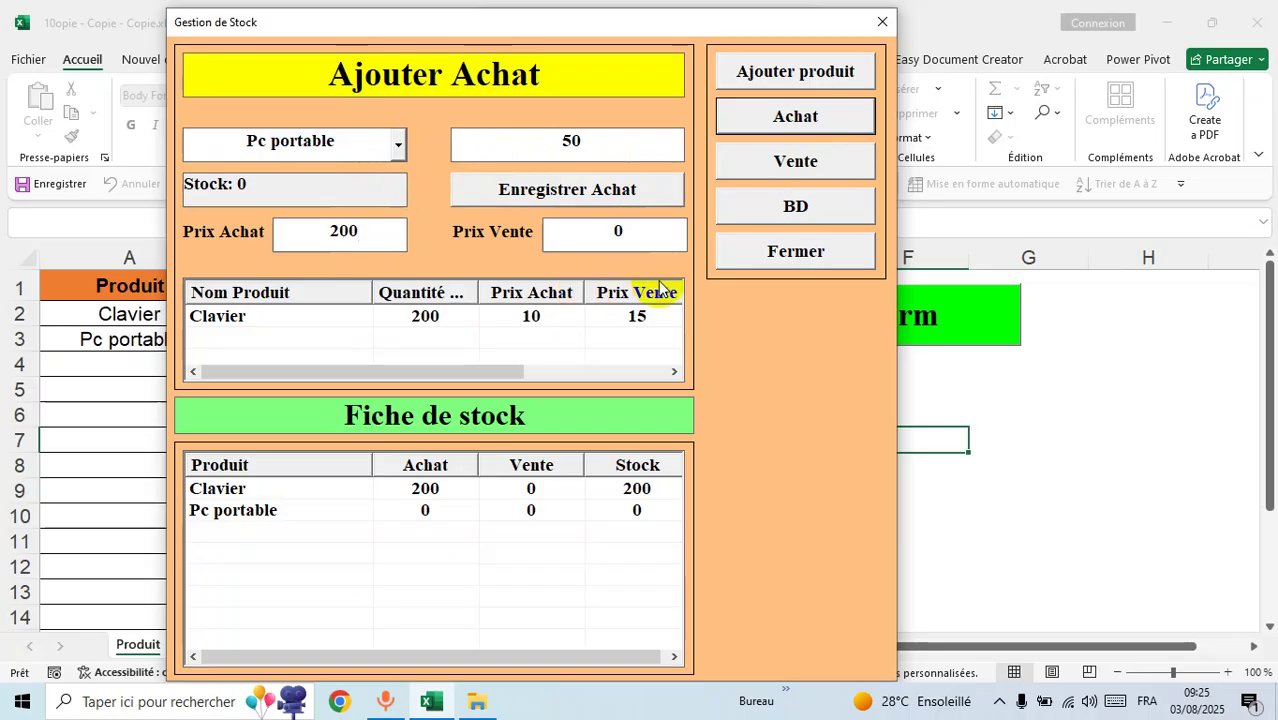
{"action": "left_click", "coordinate": [570, 236]}
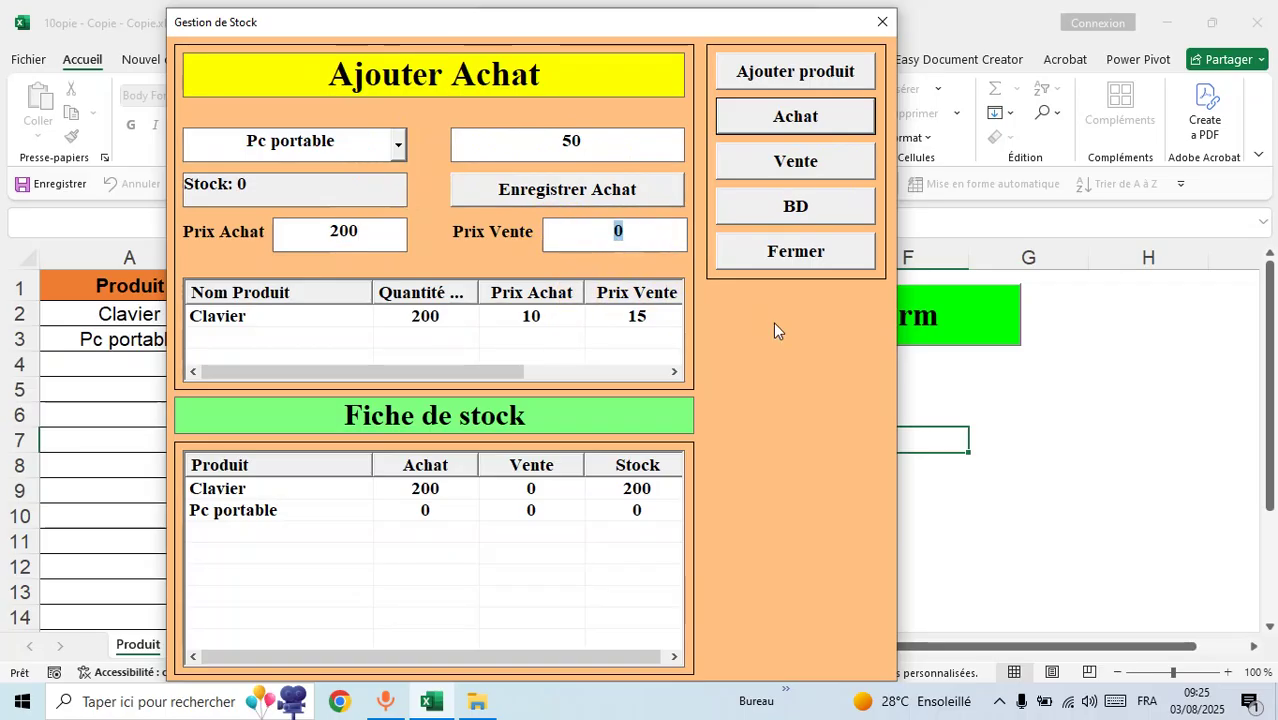
{"action": "type", "text": "25"}
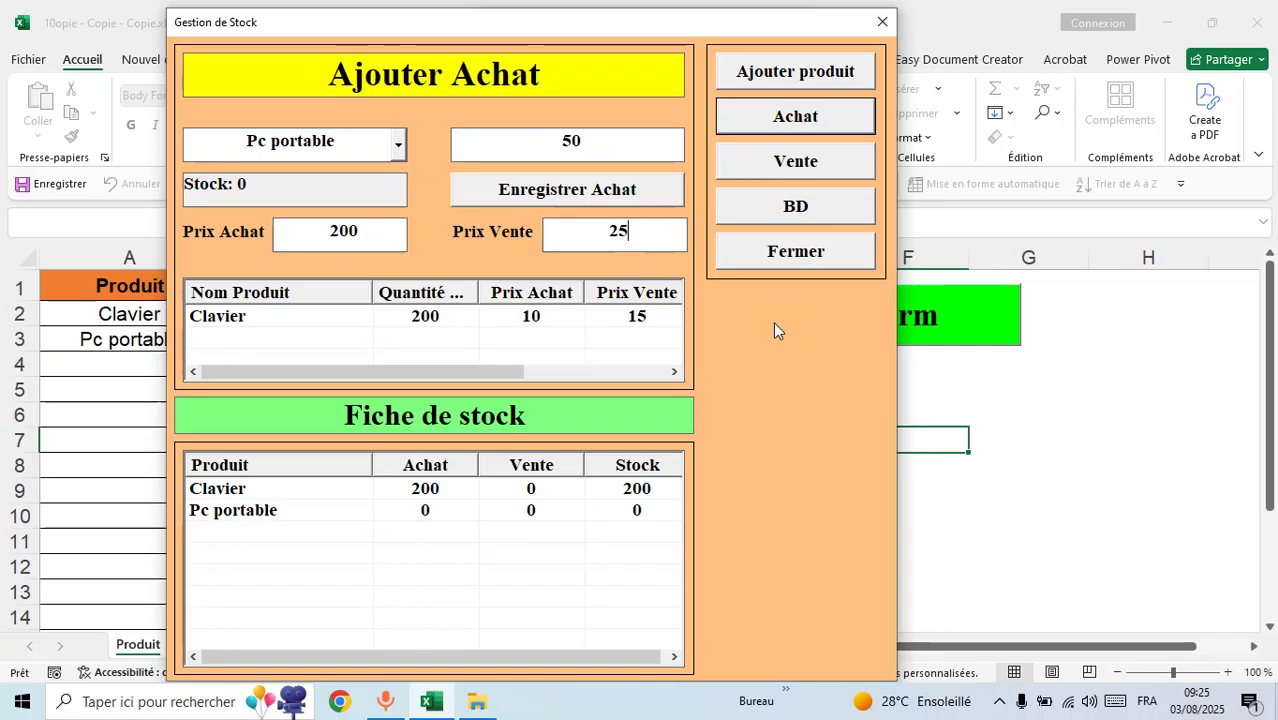
{"action": "key", "text": "BackSpace"}
{"action": "key", "text": "BackSpace"}
{"action": "type", "text": "300"}
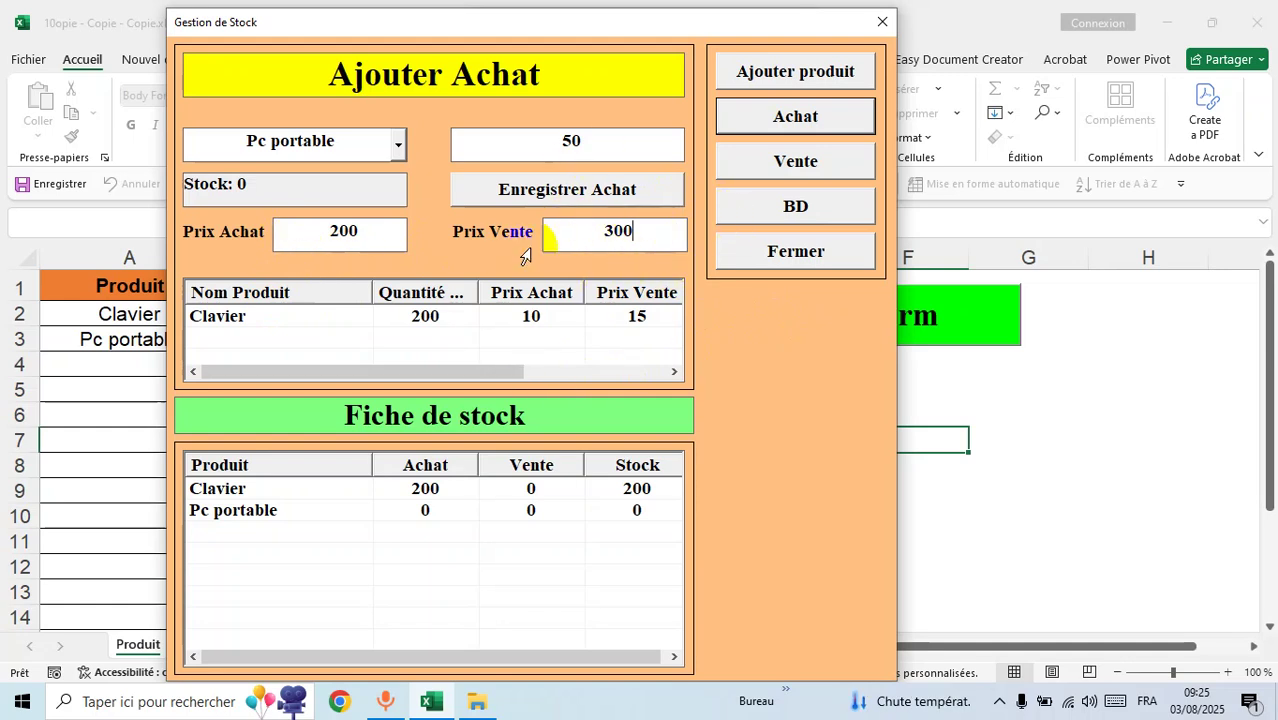
{"action": "left_click", "coordinate": [592, 197]}
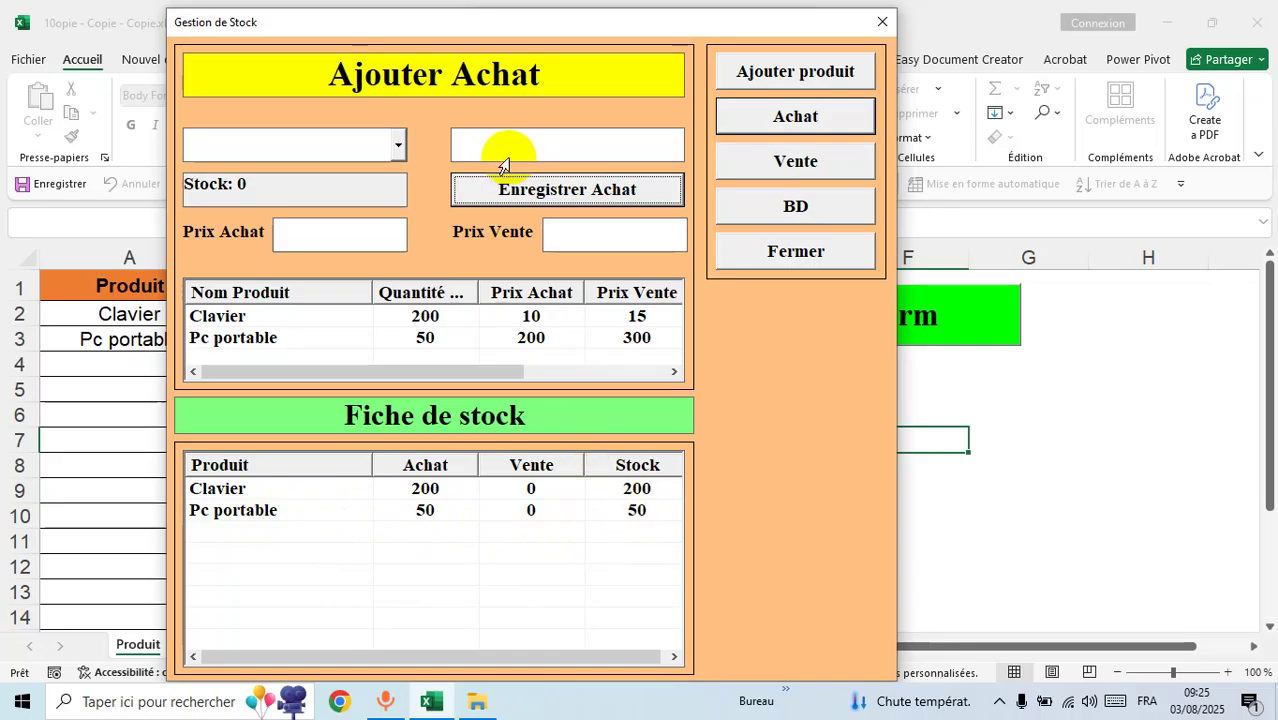
Record a sale of 20 Clavier at the stored prices and review the sales list.
{"action": "left_click", "coordinate": [807, 166]}
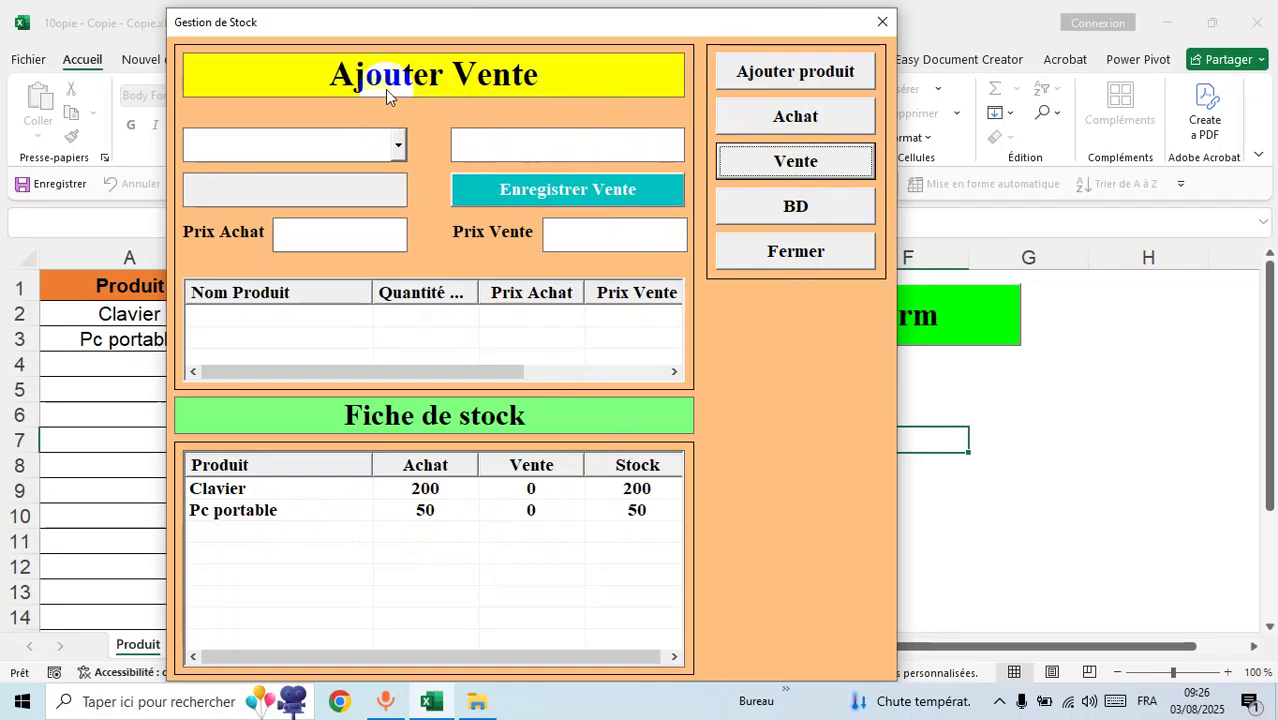
{"action": "left_click", "coordinate": [821, 128]}
{"action": "left_click", "coordinate": [830, 171]}
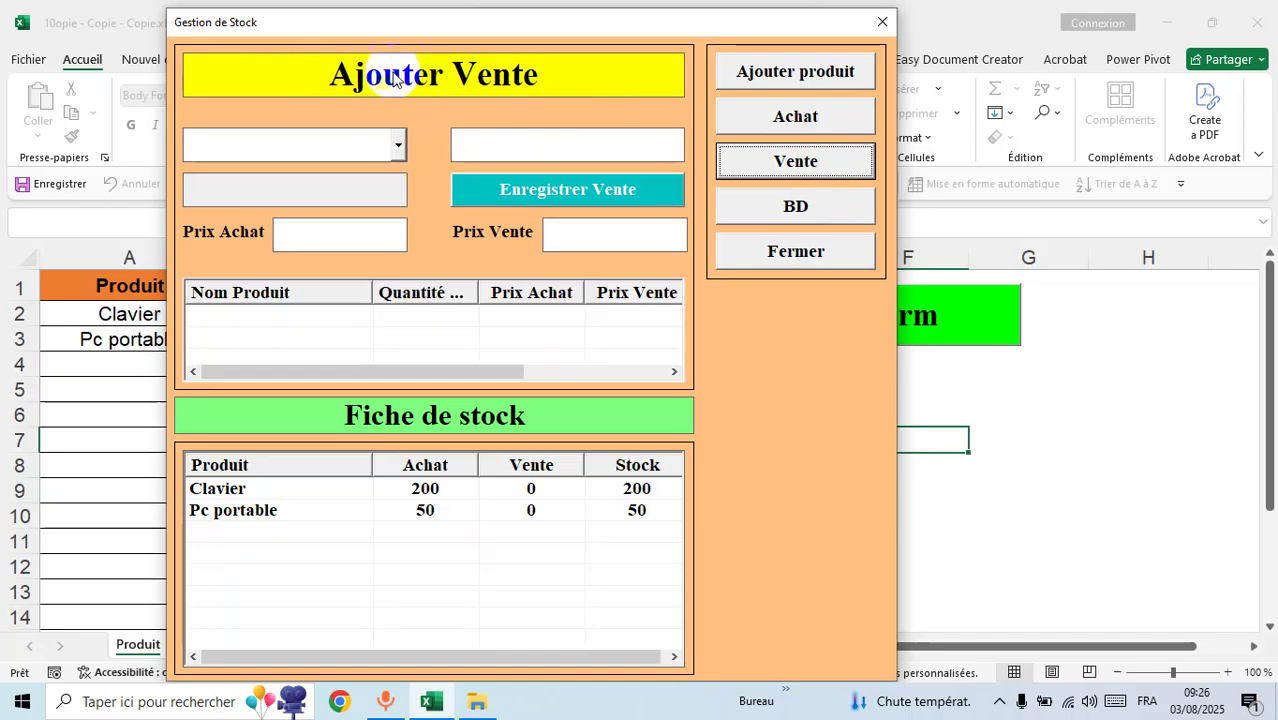
{"action": "left_click", "coordinate": [401, 148]}
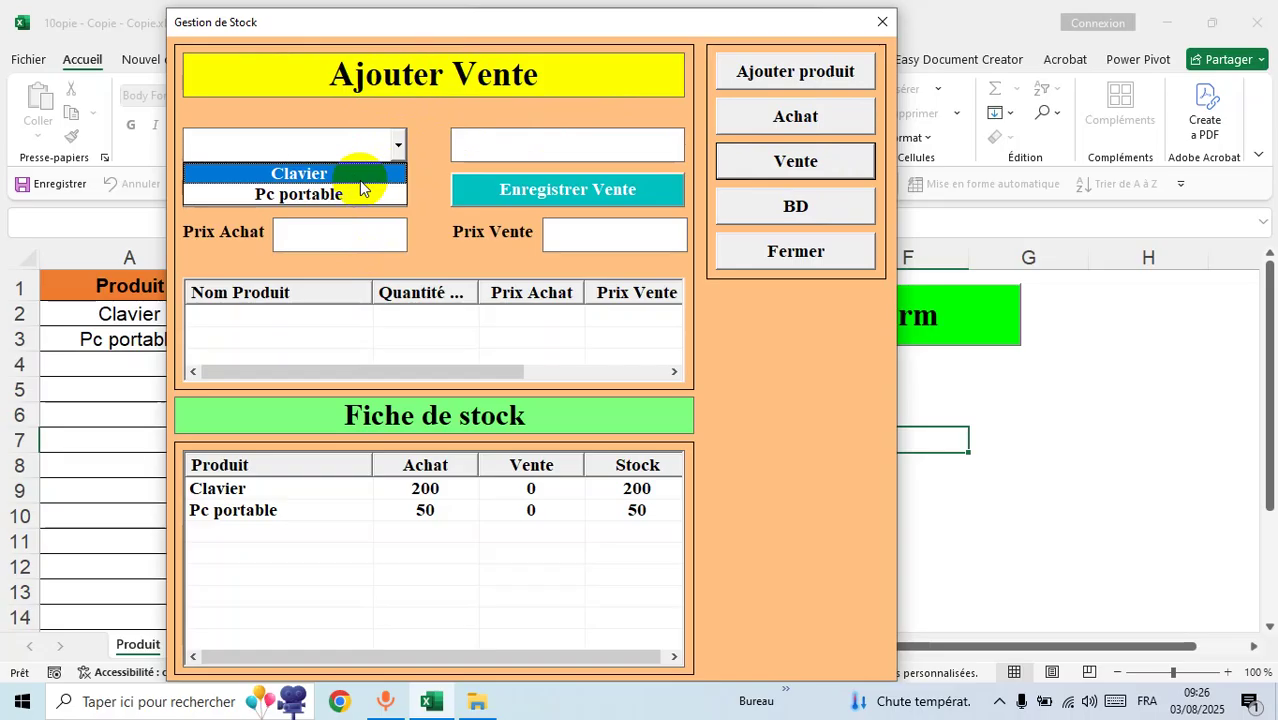
{"action": "left_click", "coordinate": [318, 174]}
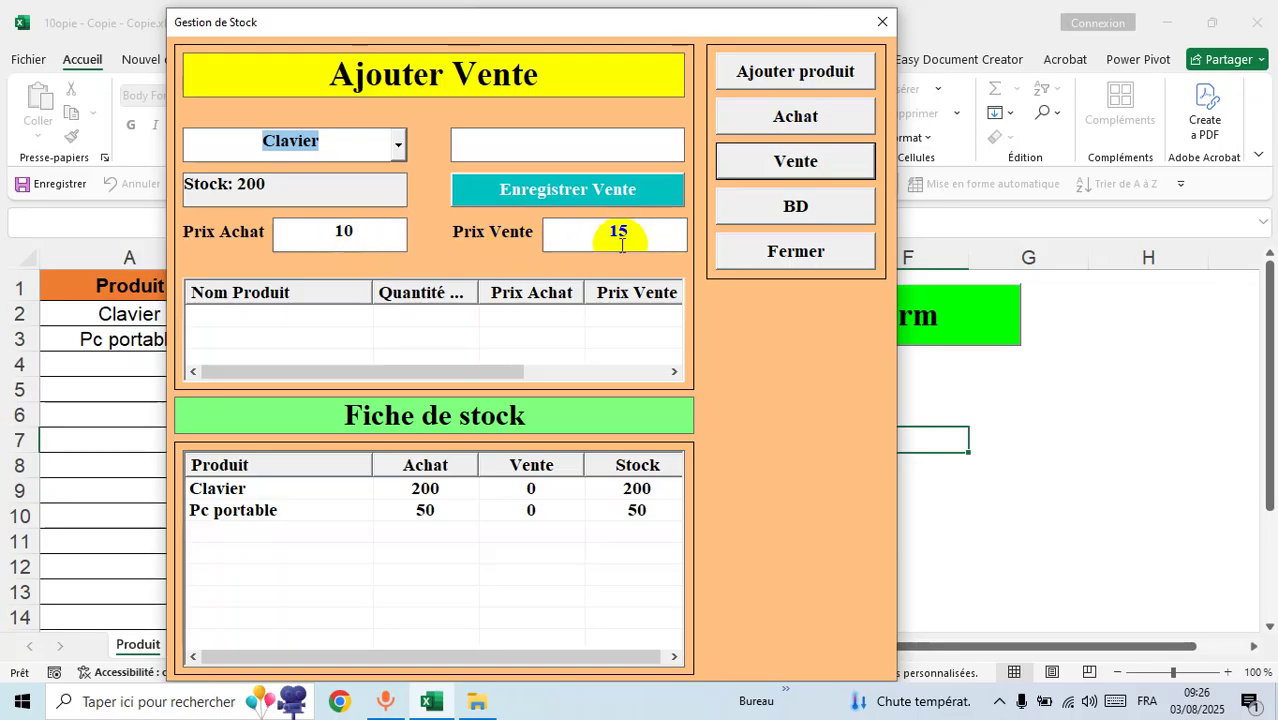
{"action": "left_click", "coordinate": [605, 148]}
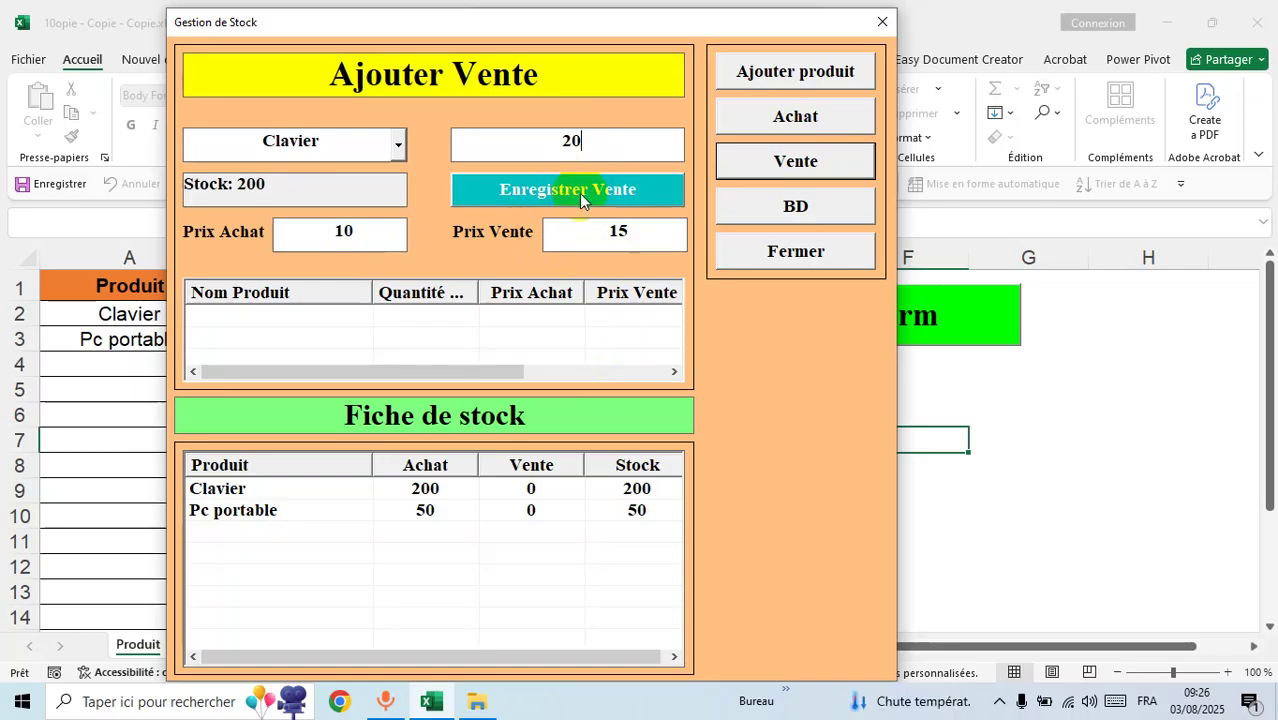
{"action": "left_click", "coordinate": [579, 193]}
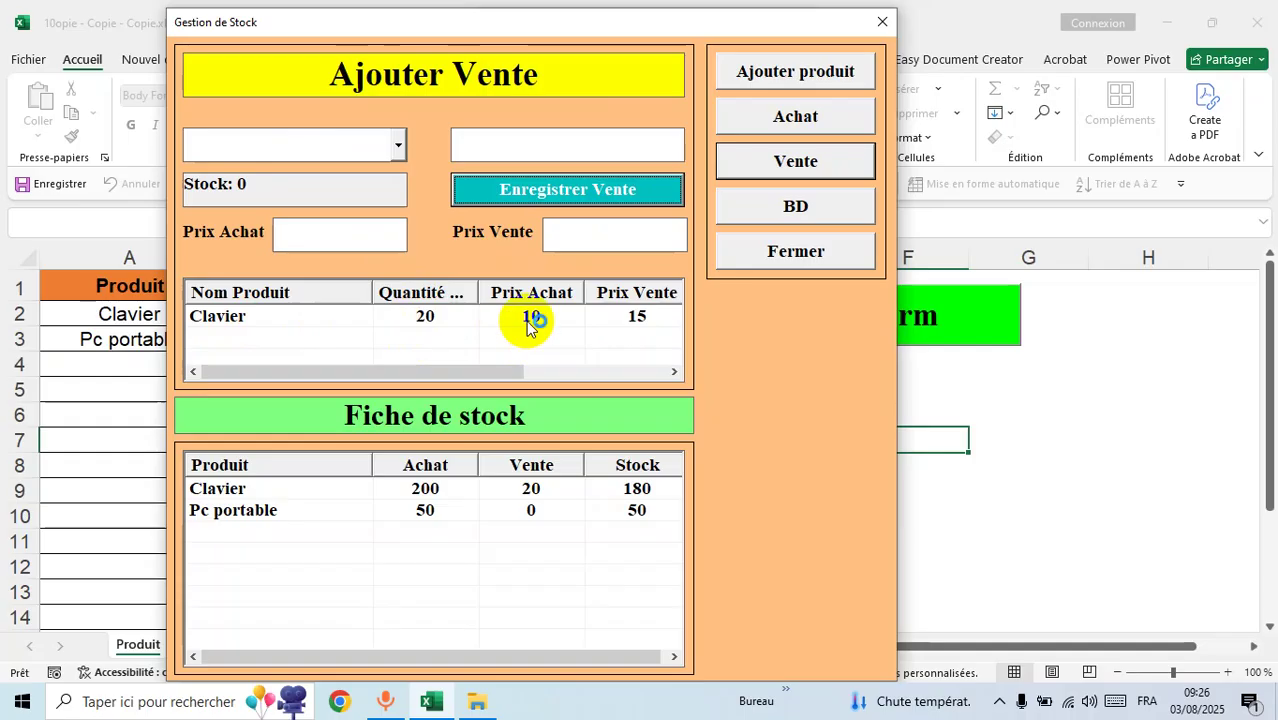
{"action": "left_click_drag", "start_coordinate": [490, 370], "coordinate": [425, 428]}
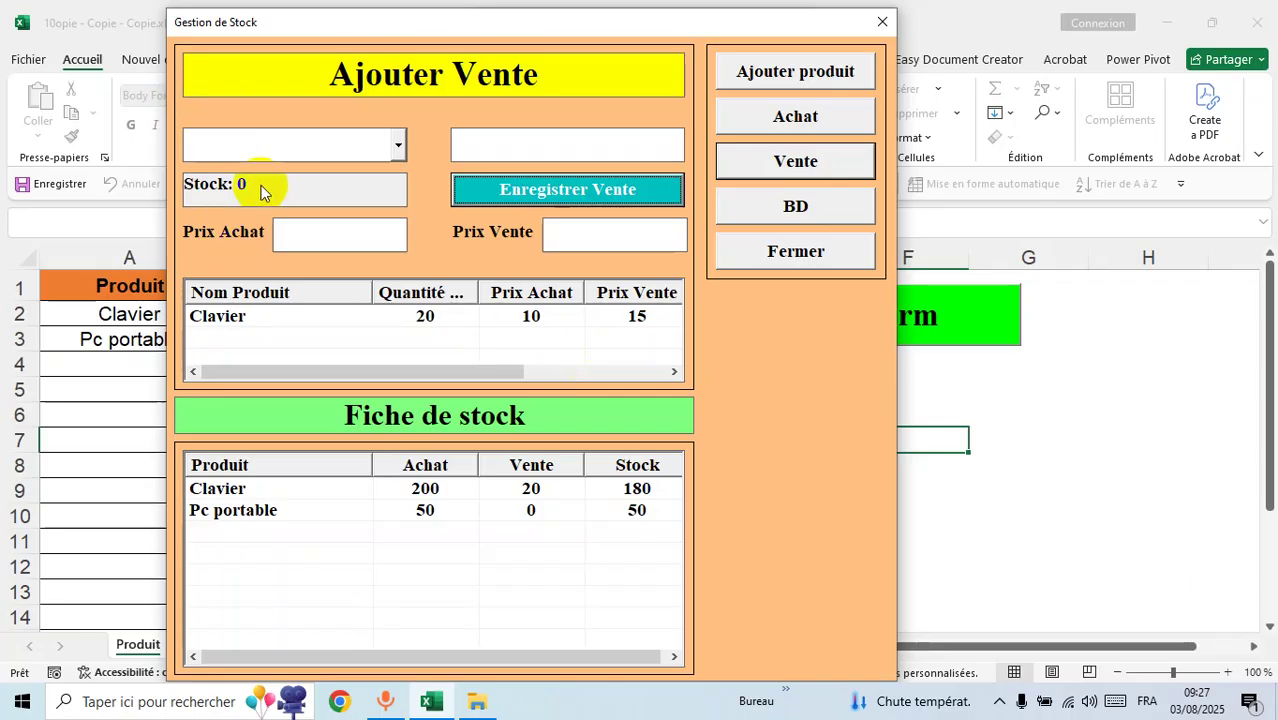
Record a sale of 30 Clavier at the stored purchase price 10 and sale price 15.
{"action": "left_click", "coordinate": [398, 149]}
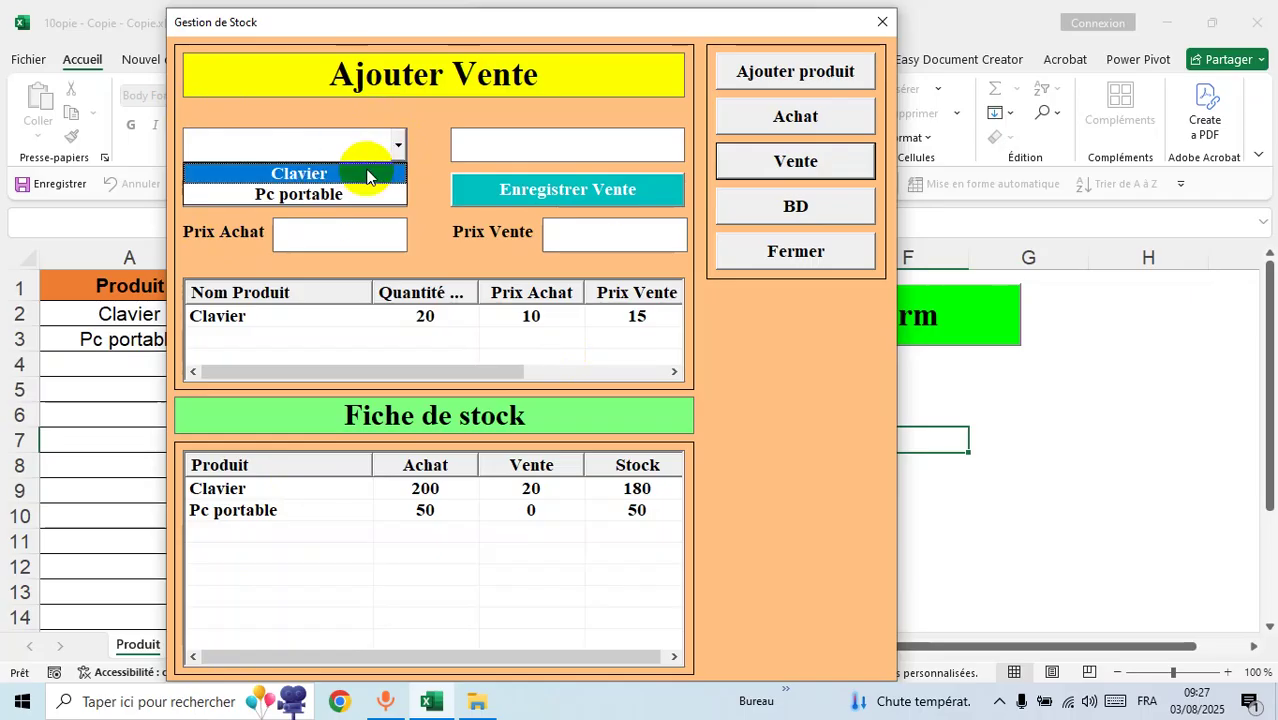
{"action": "left_click", "coordinate": [365, 171]}
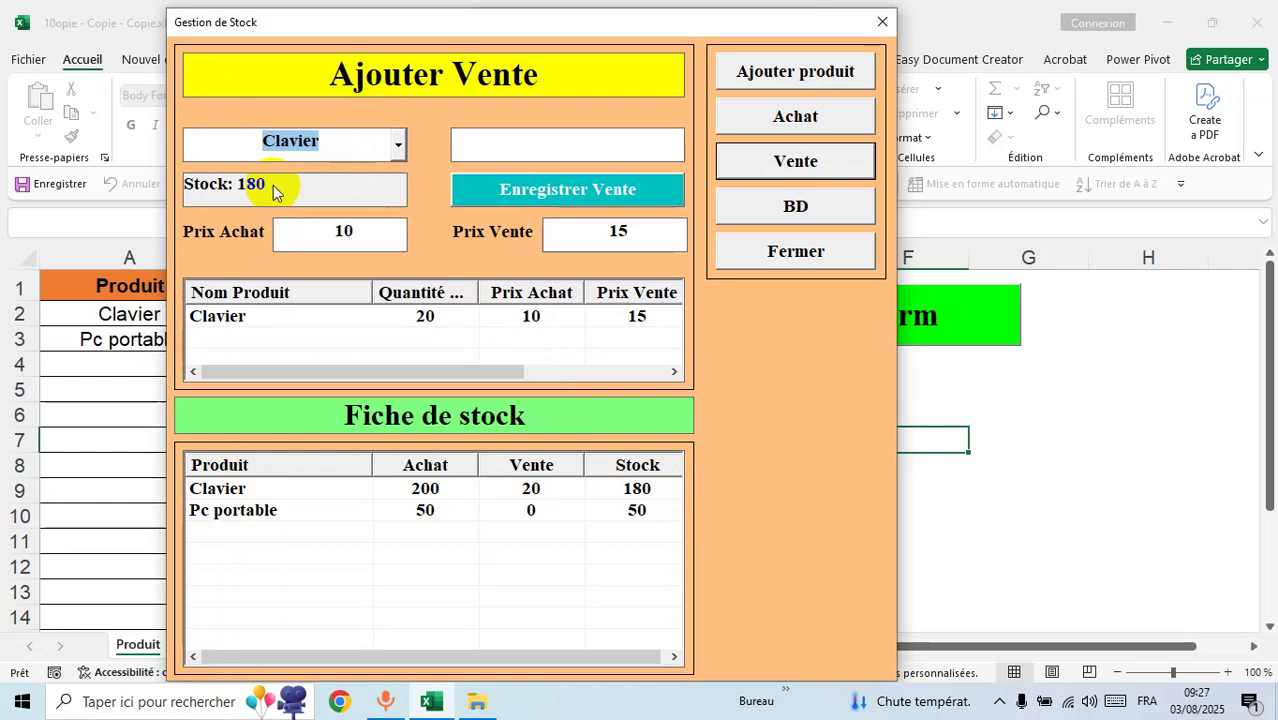
{"action": "left_click", "coordinate": [576, 142]}
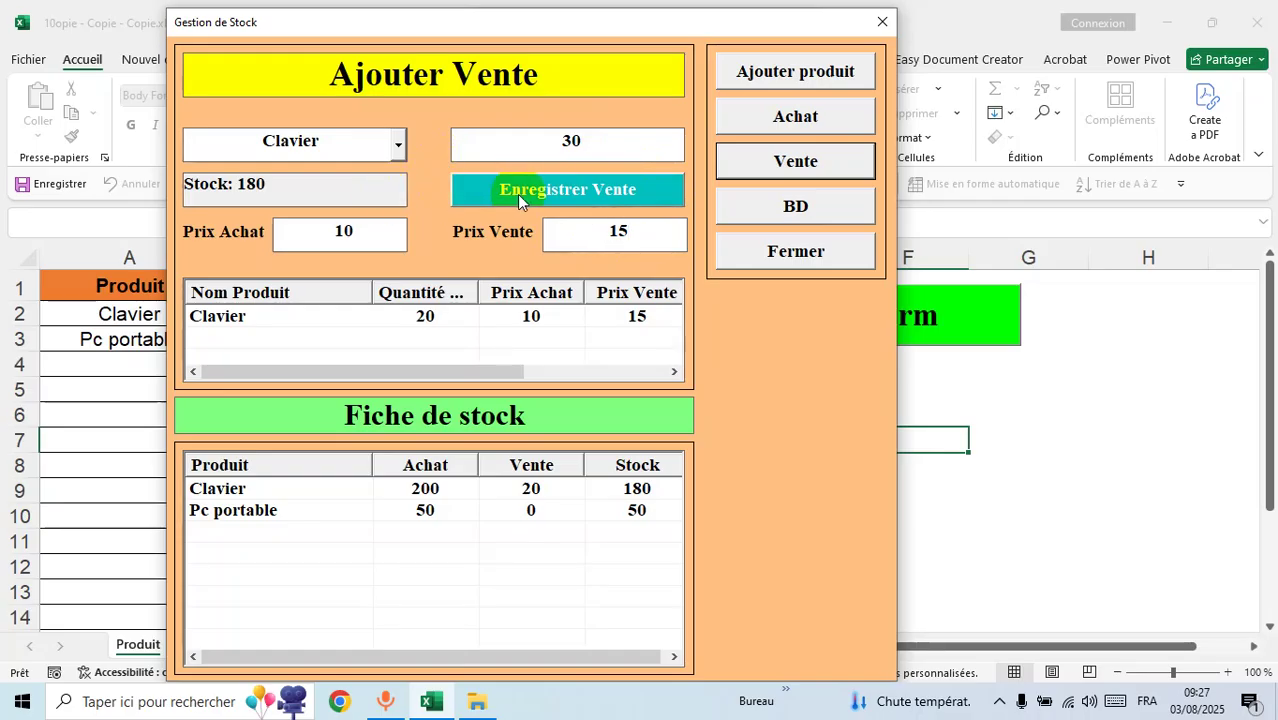
{"action": "left_click", "coordinate": [583, 192]}
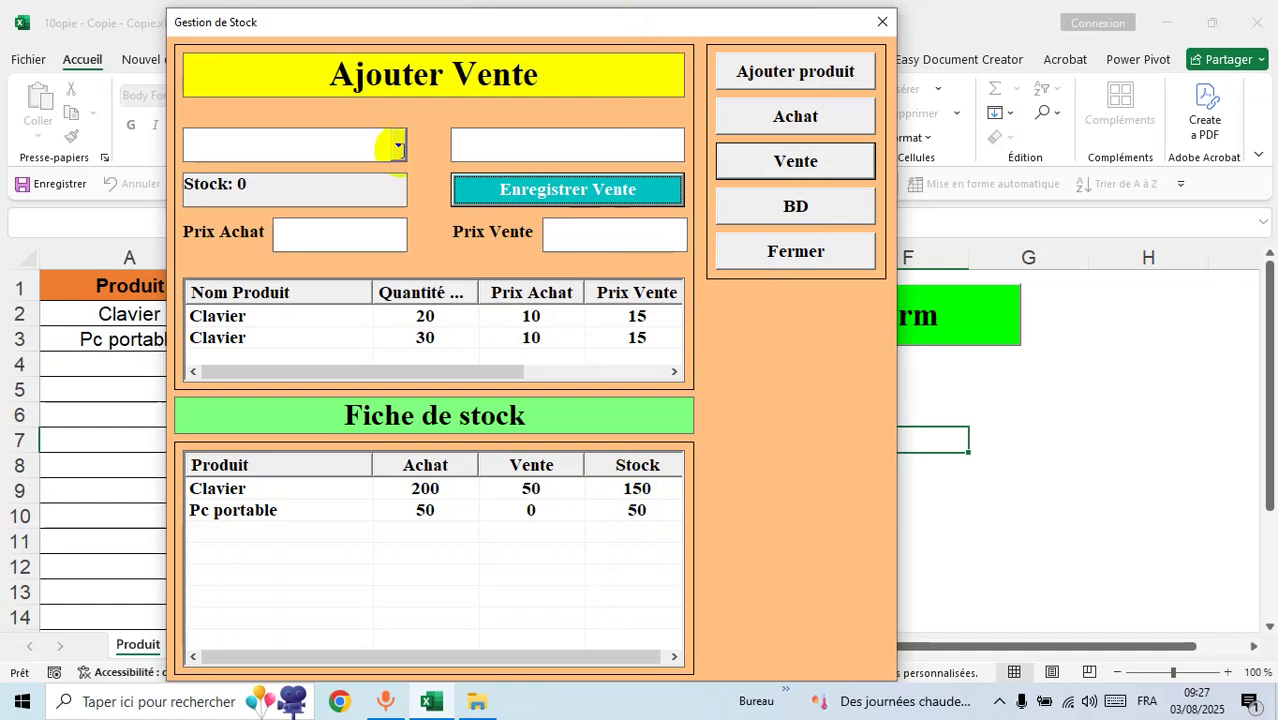
Record a sale of 15 Pc portable at the stored purchase price 200 and sale price 300.
{"action": "left_click", "coordinate": [398, 146]}
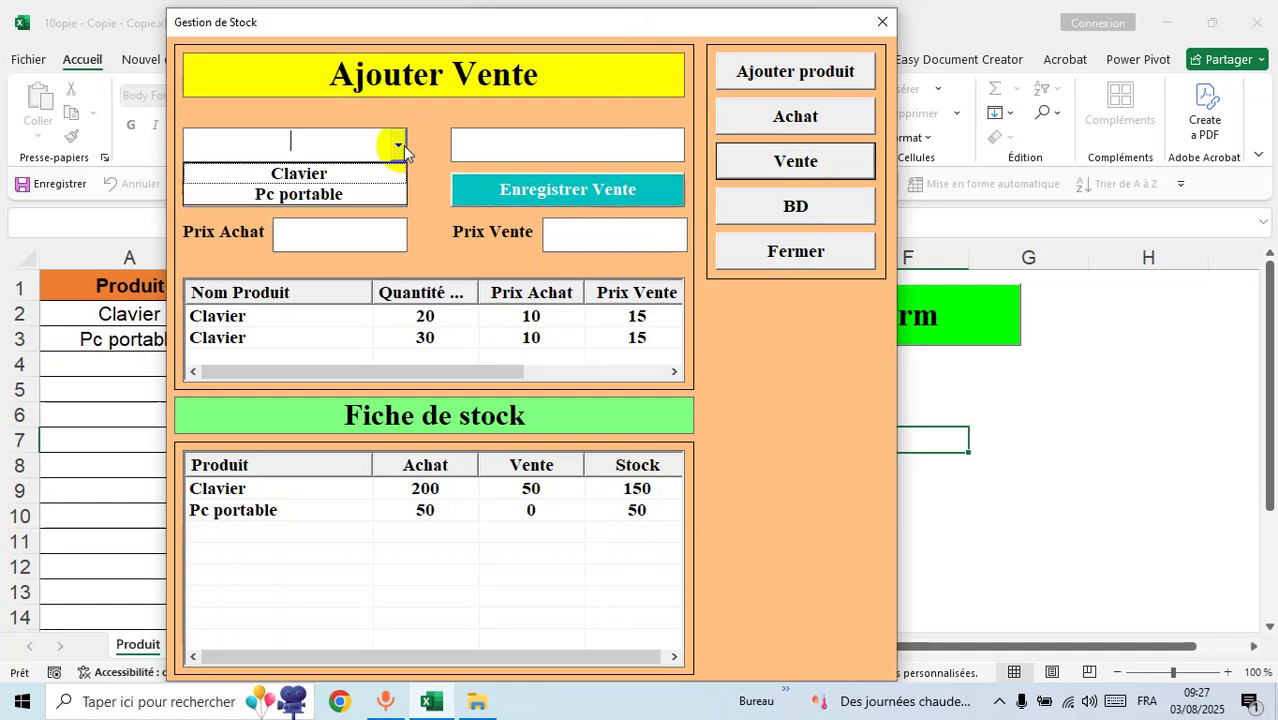
{"action": "left_click", "coordinate": [370, 191]}
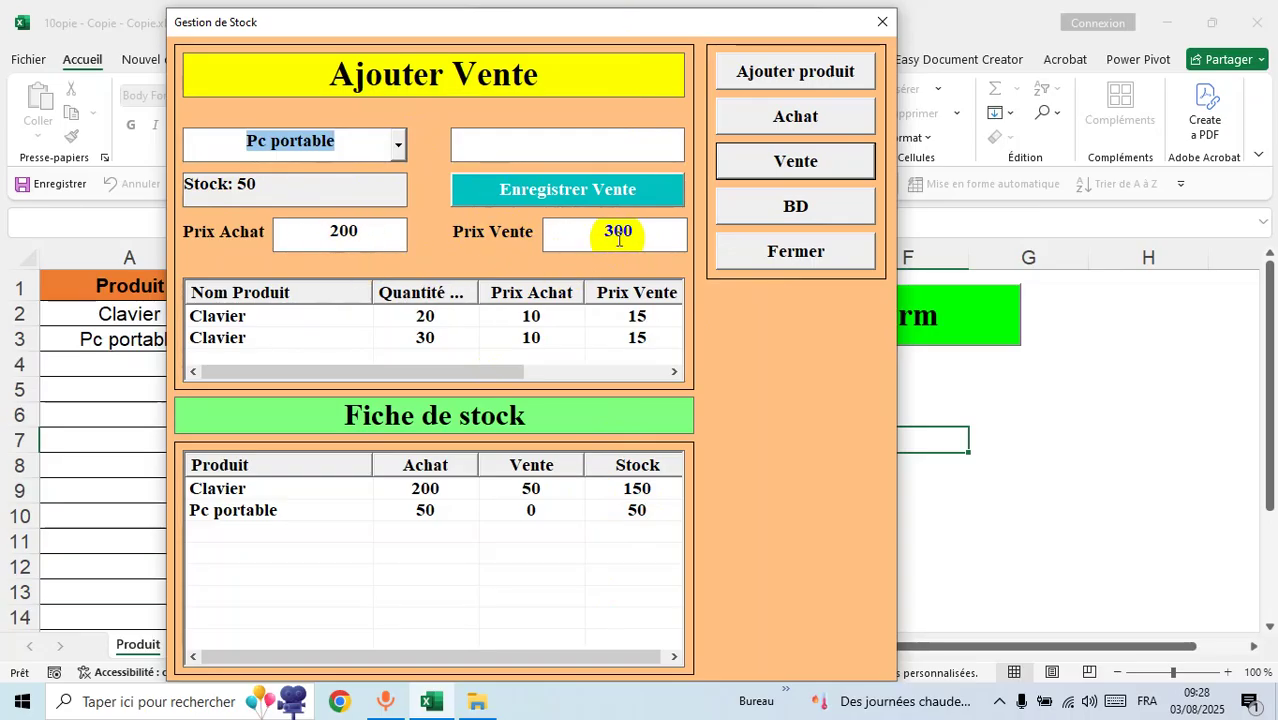
{"action": "left_click", "coordinate": [573, 146]}
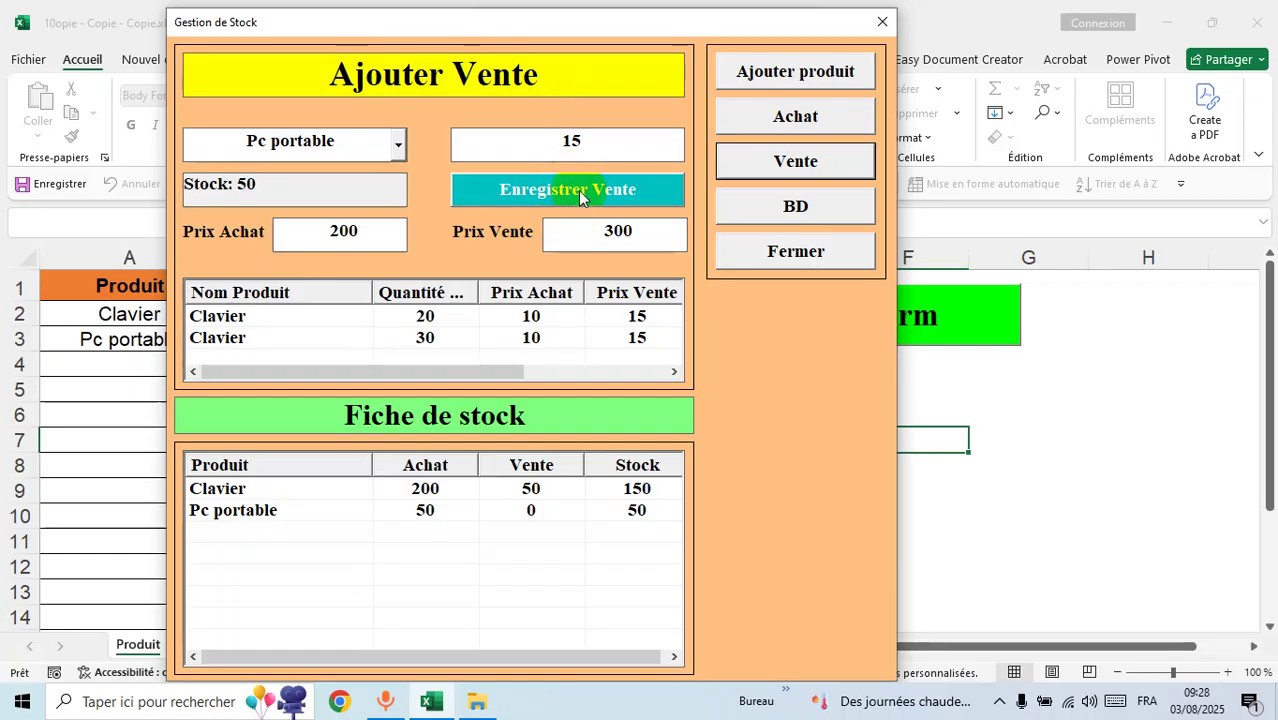
{"action": "left_click", "coordinate": [578, 190]}
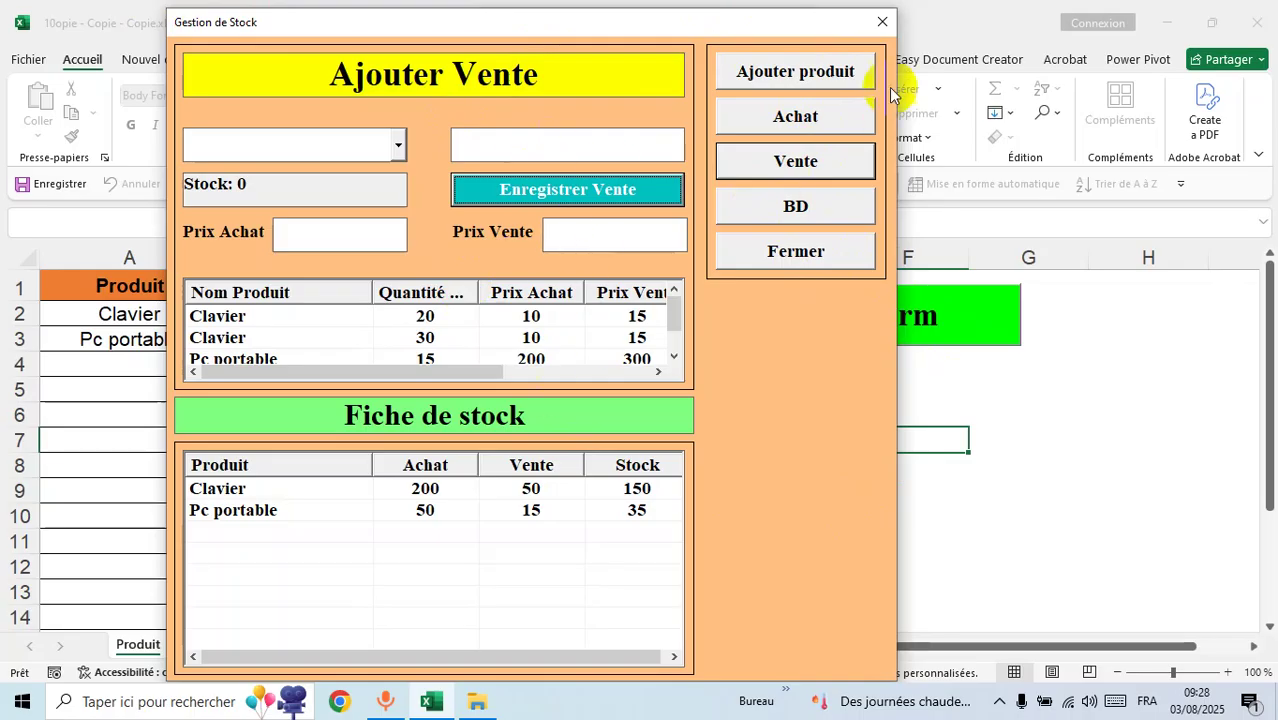
Leave the form for the database and examine the recorded rows in the Produit, Vente and Achat sheets.
{"action": "left_click", "coordinate": [800, 120]}
{"action": "left_click", "coordinate": [802, 163]}
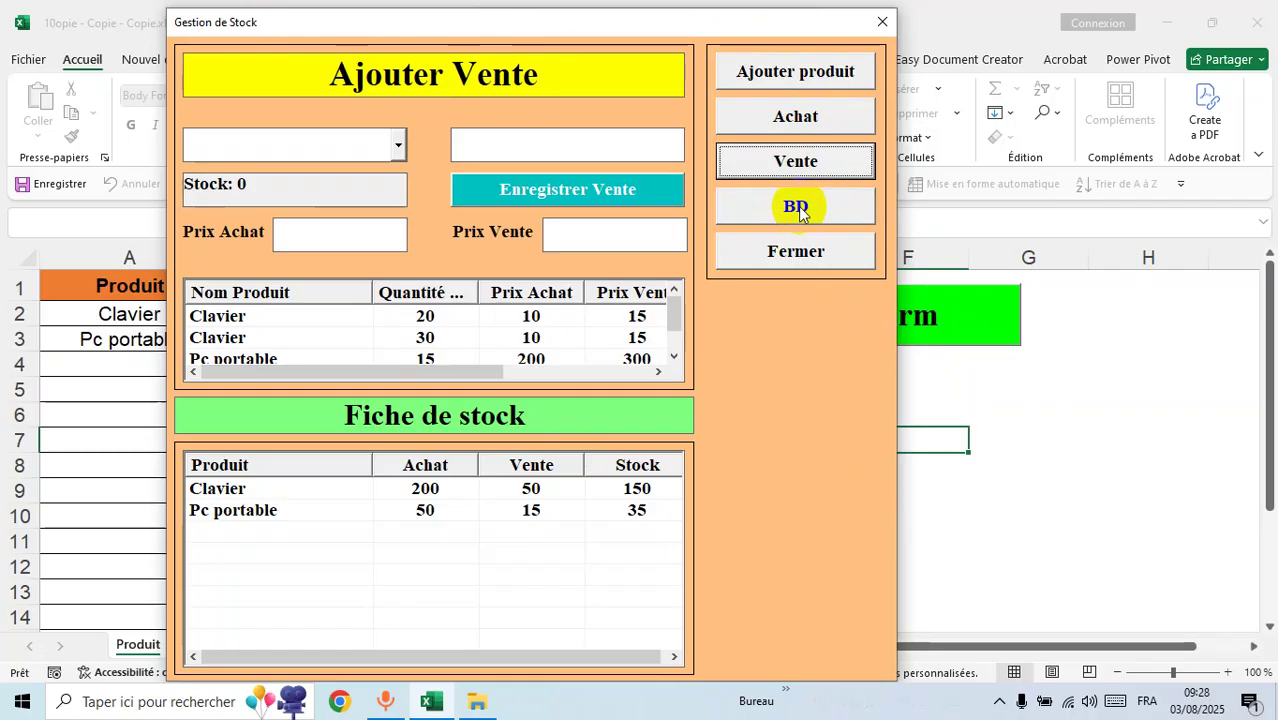
{"action": "left_click", "coordinate": [798, 206]}
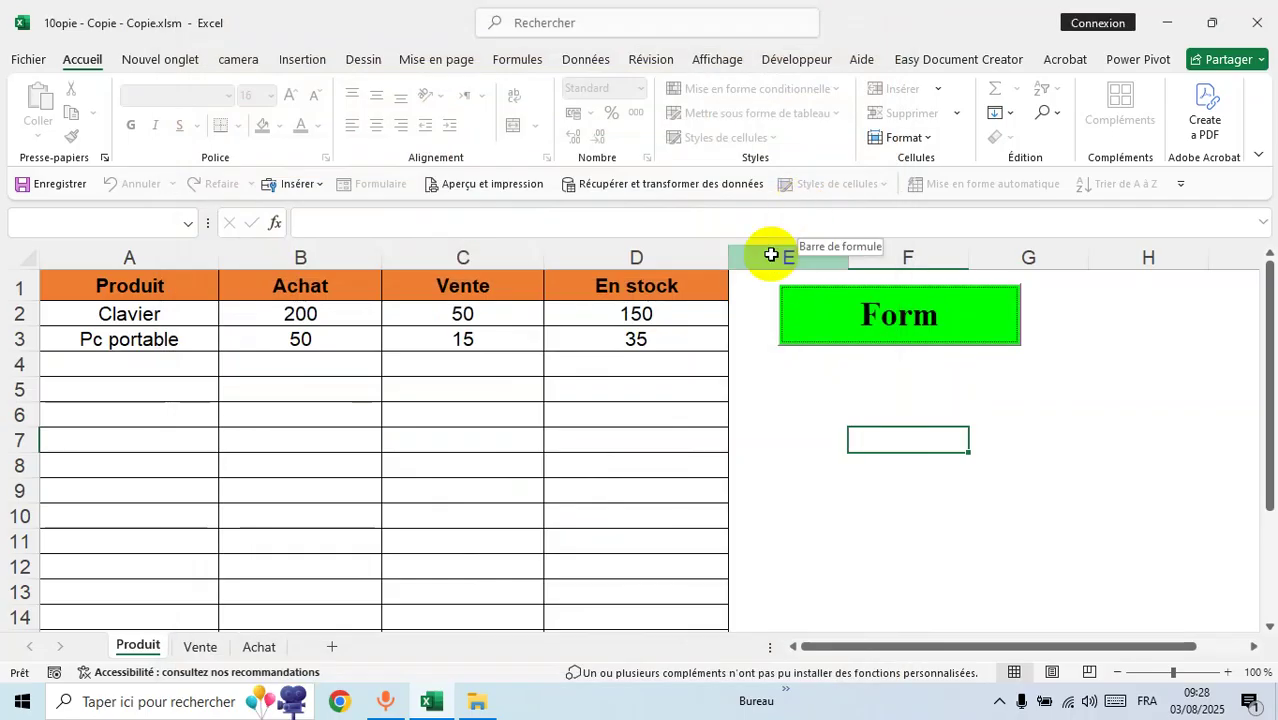
{"action": "left_click", "coordinate": [539, 487]}
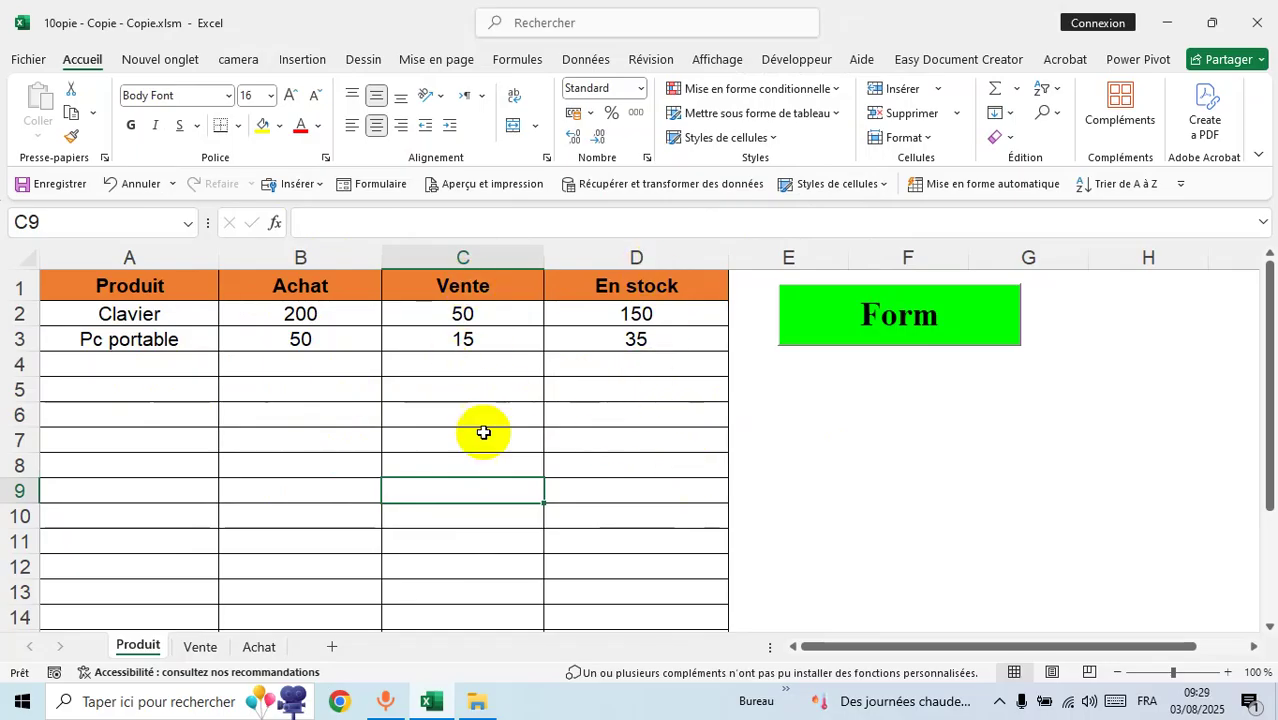
{"action": "left_click", "coordinate": [199, 648]}
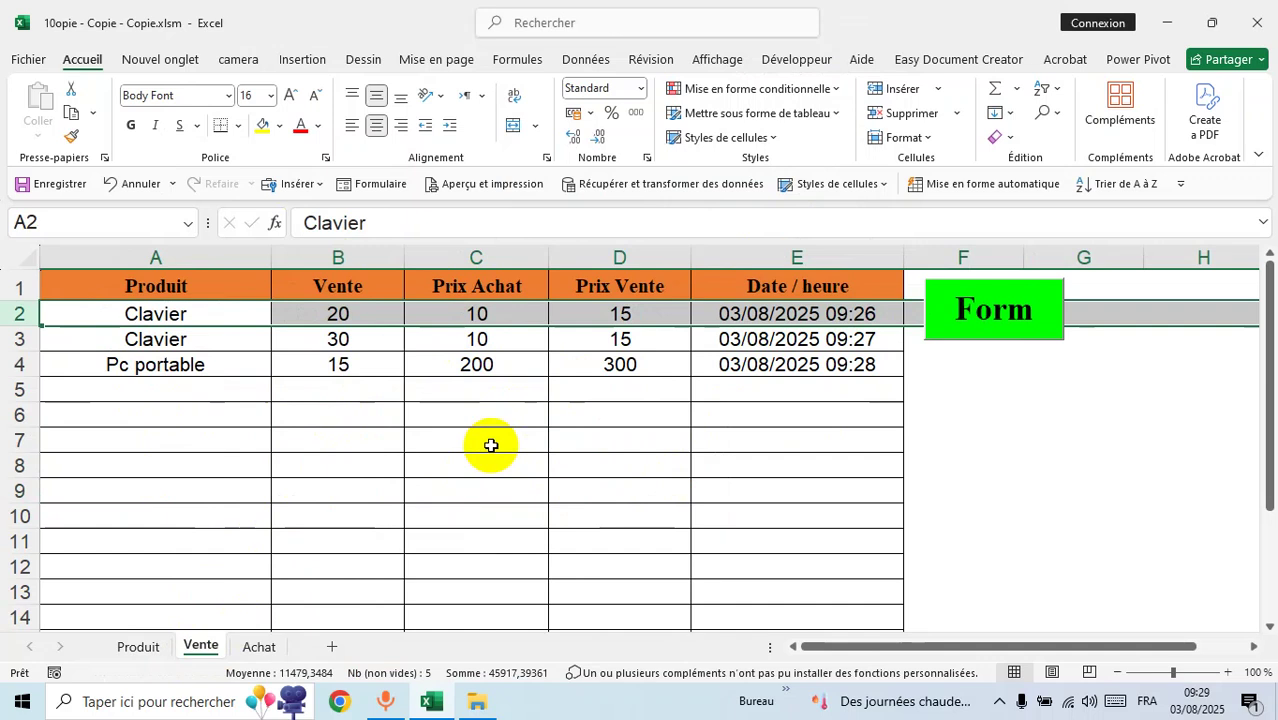
{"action": "left_click", "coordinate": [257, 648]}
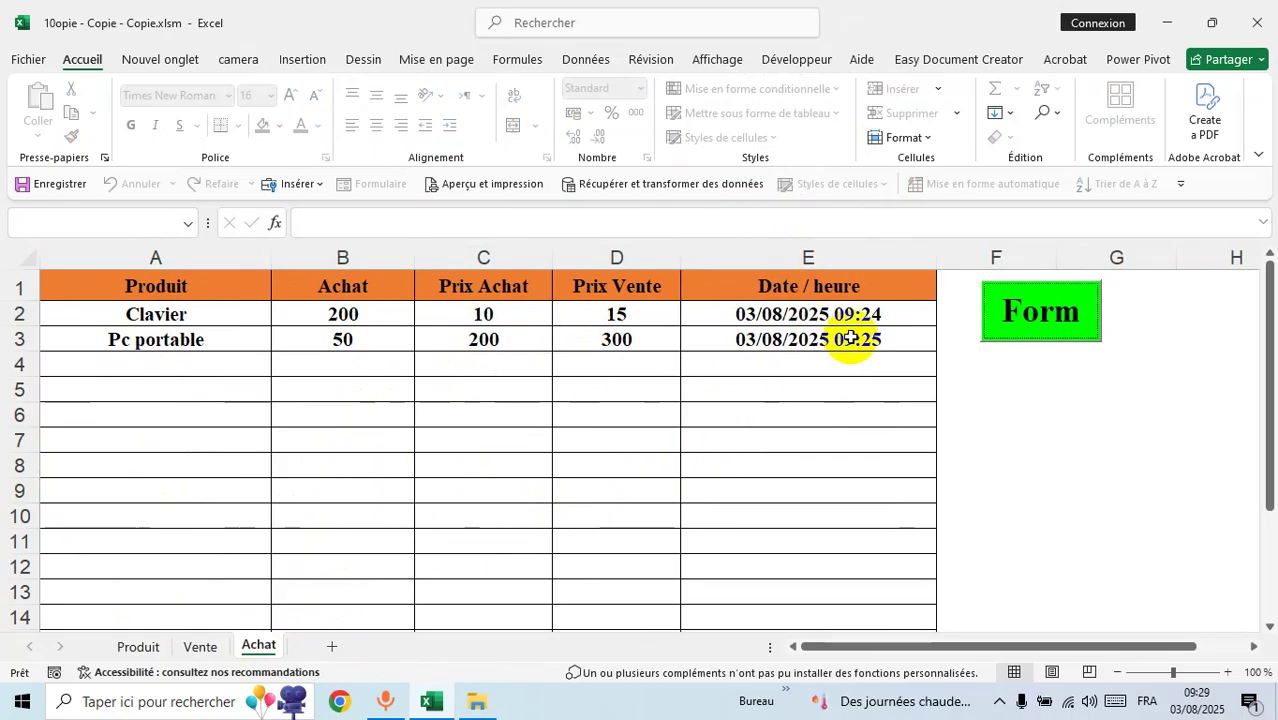
{"action": "left_click", "coordinate": [203, 648]}
{"action": "left_click", "coordinate": [636, 514]}
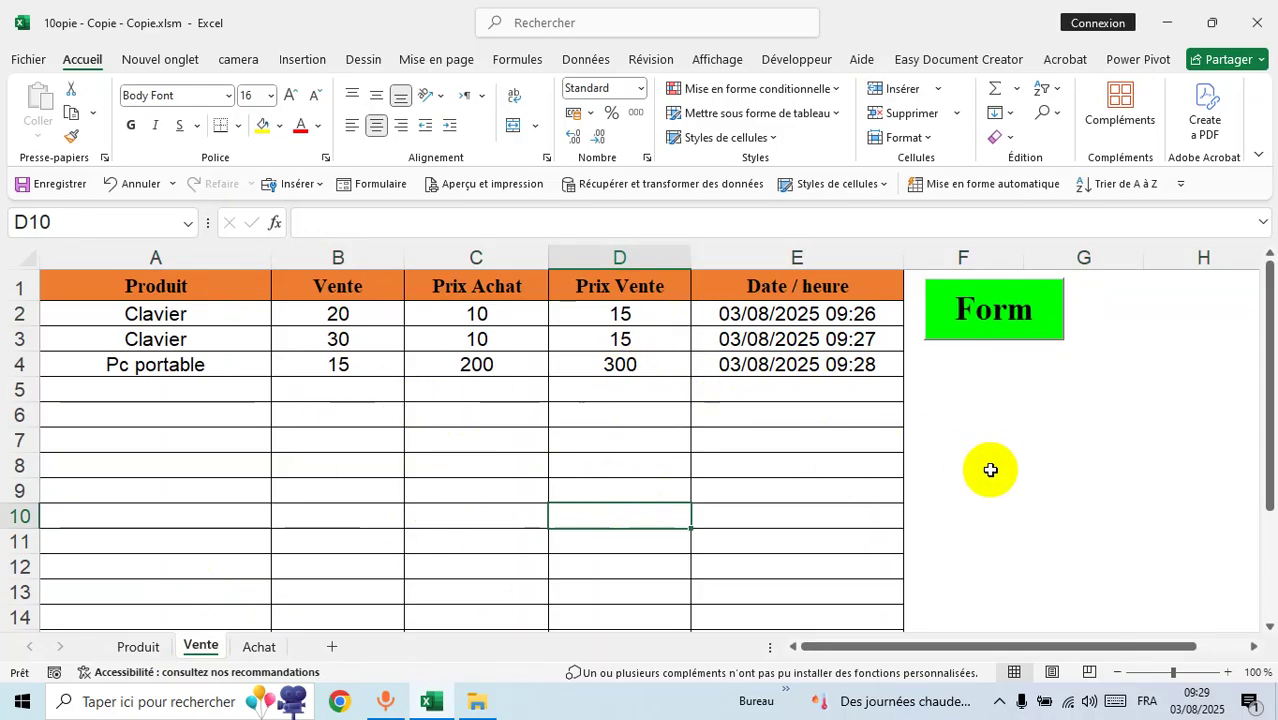
{"action": "left_click", "coordinate": [968, 516]}
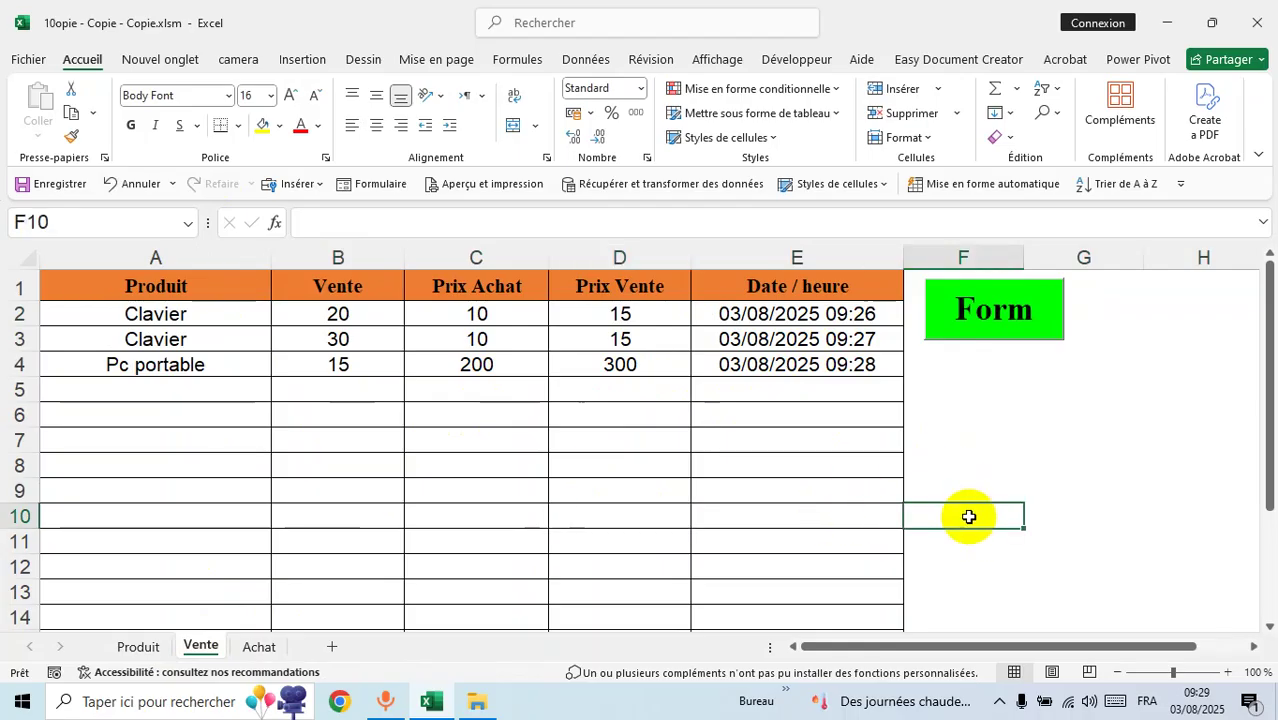
Open the stock form from the Achat sheet and return from it to the Produit database sheet.
{"action": "left_click", "coordinate": [132, 646]}
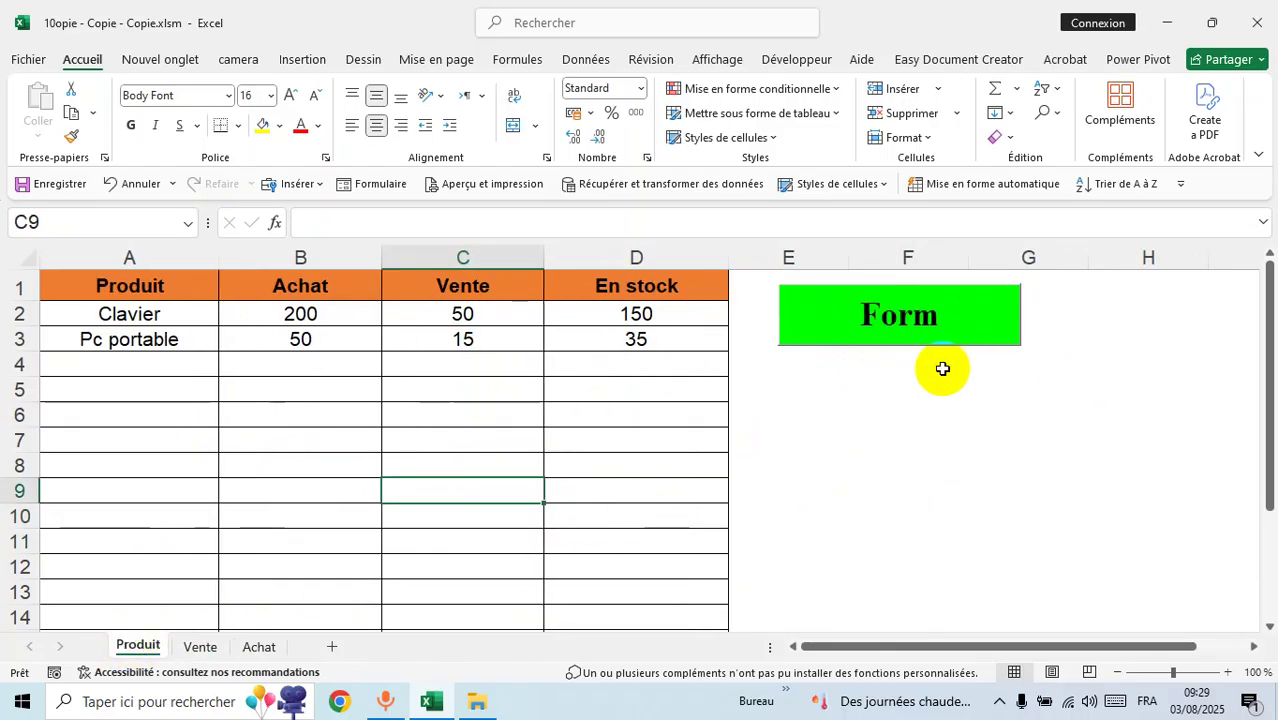
{"action": "left_click", "coordinate": [200, 647]}
{"action": "left_click", "coordinate": [262, 650]}
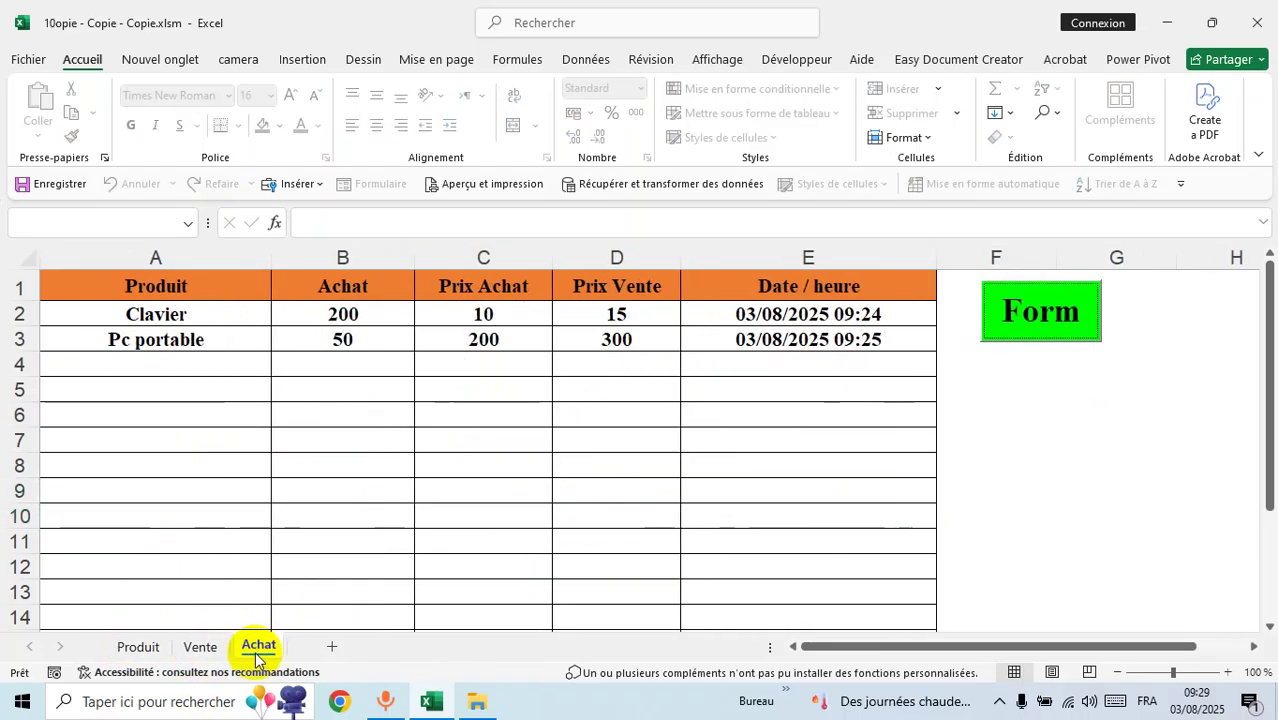
{"action": "left_click", "coordinate": [1038, 318]}
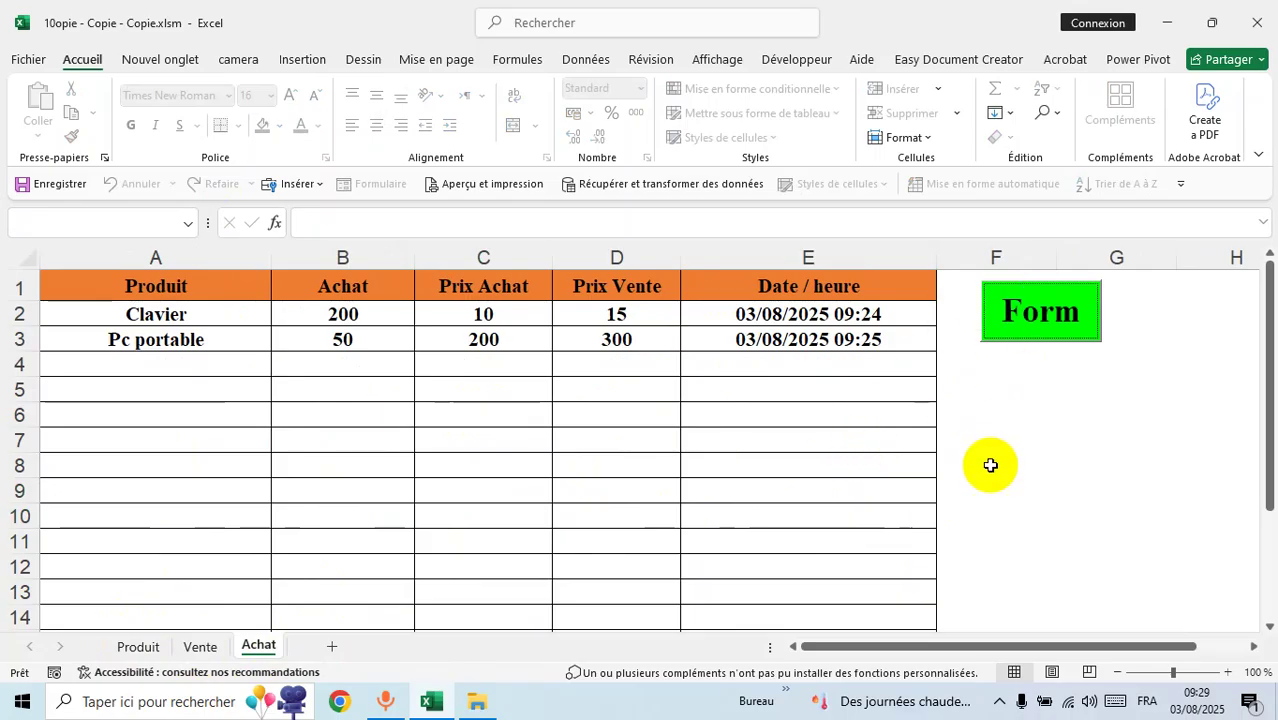
{"action": "left_click", "coordinate": [990, 463]}
{"action": "left_click", "coordinate": [1048, 325]}
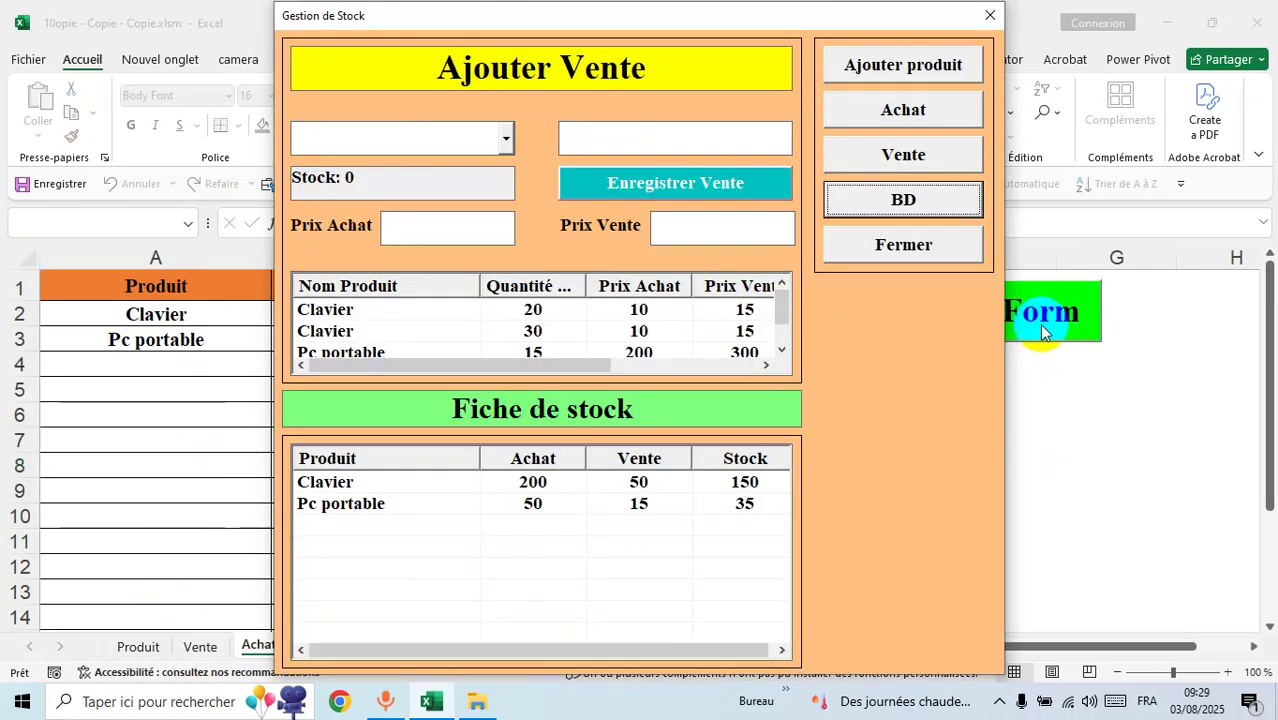
{"action": "left_click", "coordinate": [898, 203]}
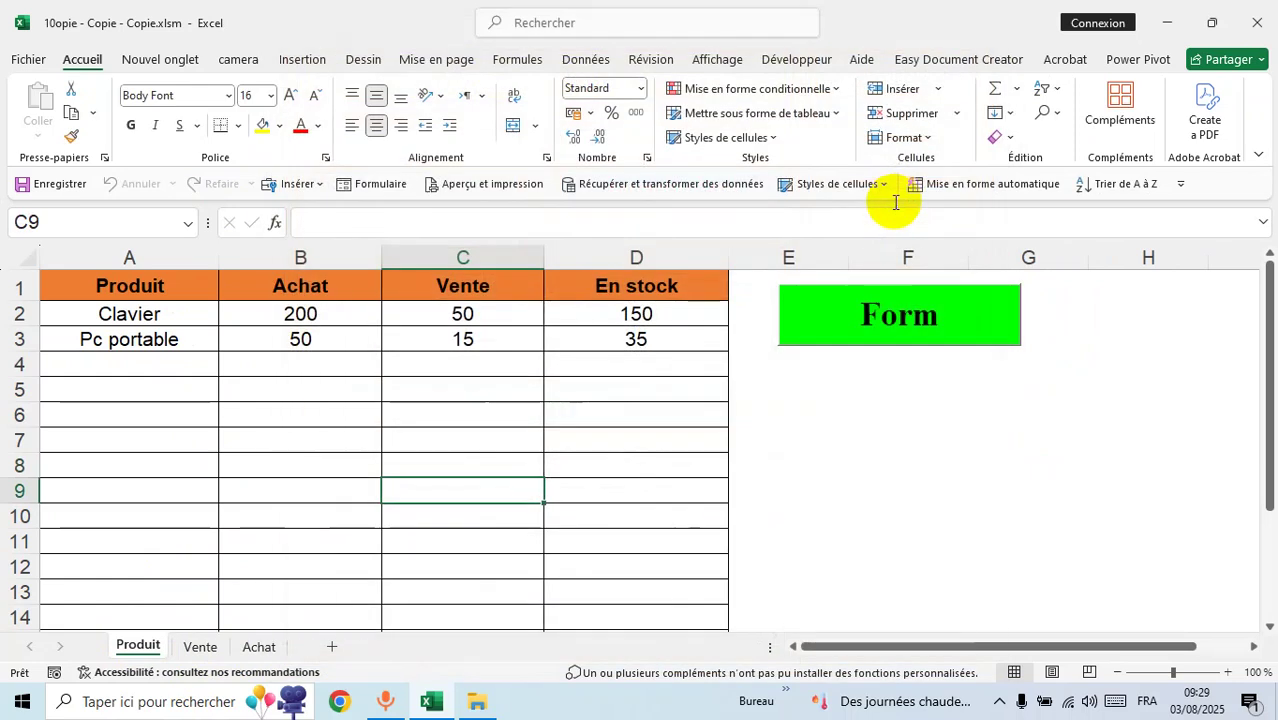
Open the stock form from the Vente sheet and go back to the Produit database sheet.
{"action": "left_click", "coordinate": [200, 646]}
{"action": "left_click", "coordinate": [961, 326]}
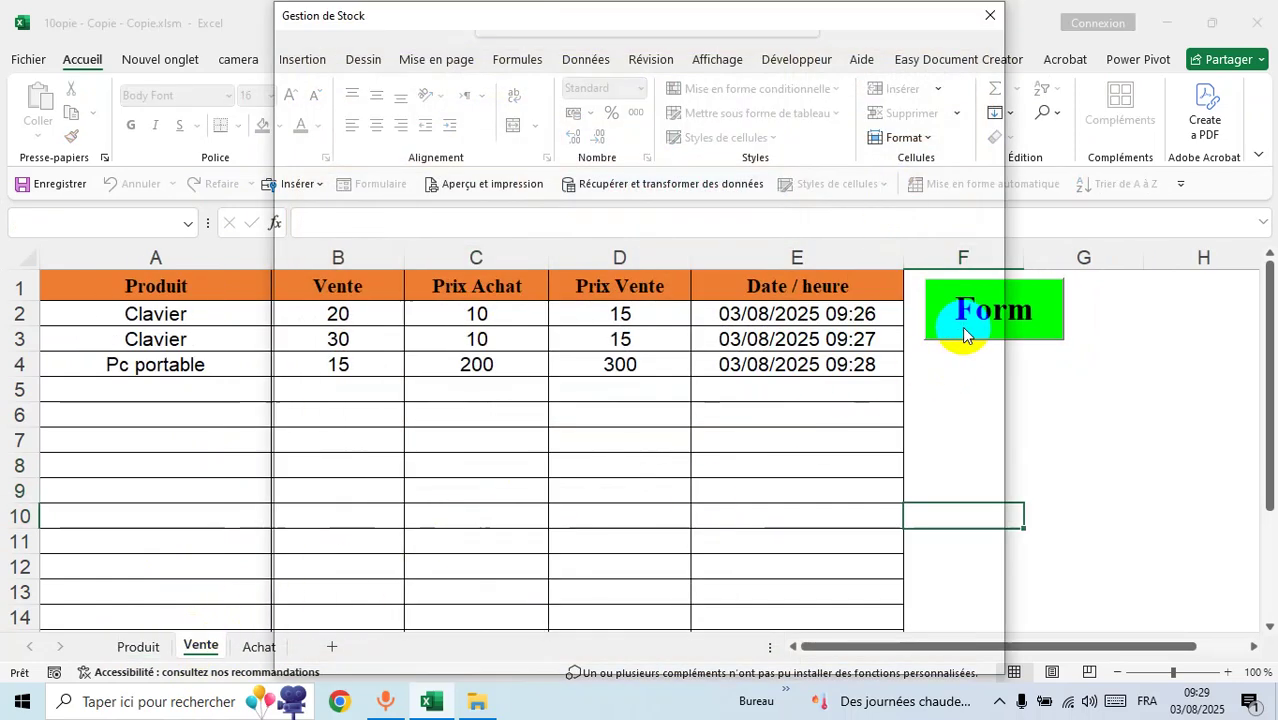
{"action": "left_click", "coordinate": [868, 201]}
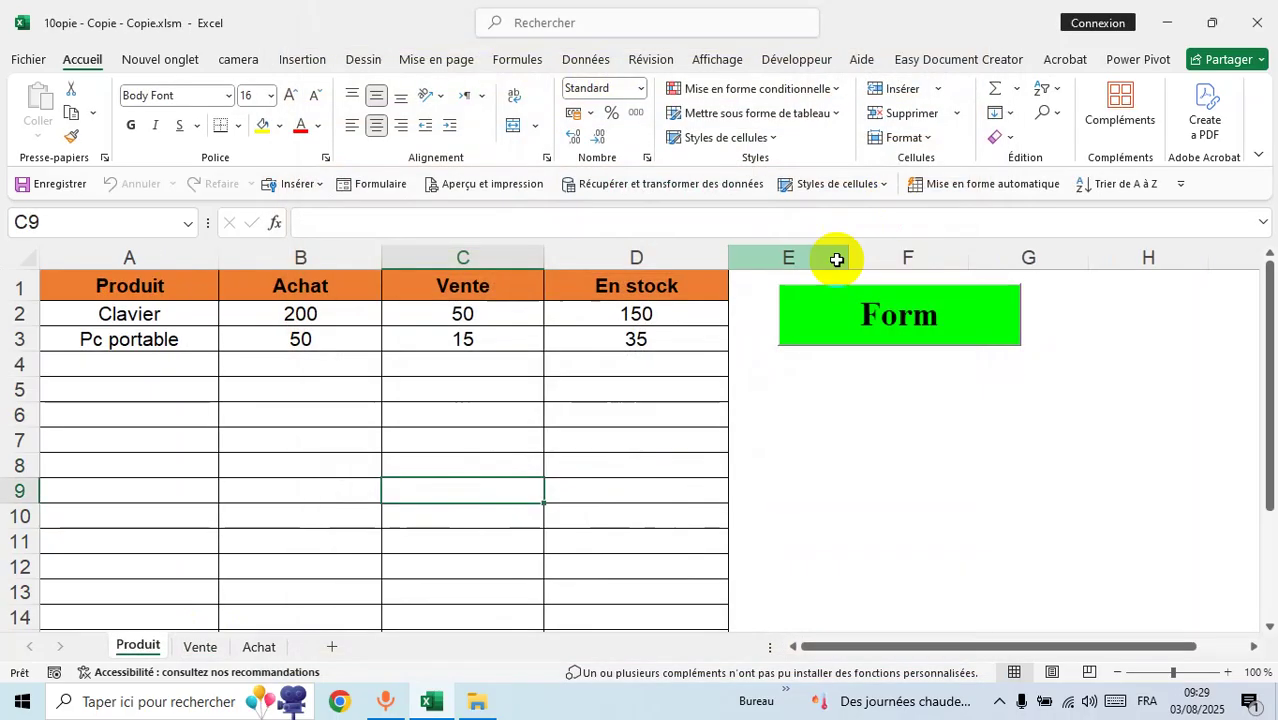
Reopen the stock form from the Achat sheet and review its sales list and Fiche de stock.
{"action": "left_click", "coordinate": [259, 646]}
{"action": "left_click", "coordinate": [1050, 311]}
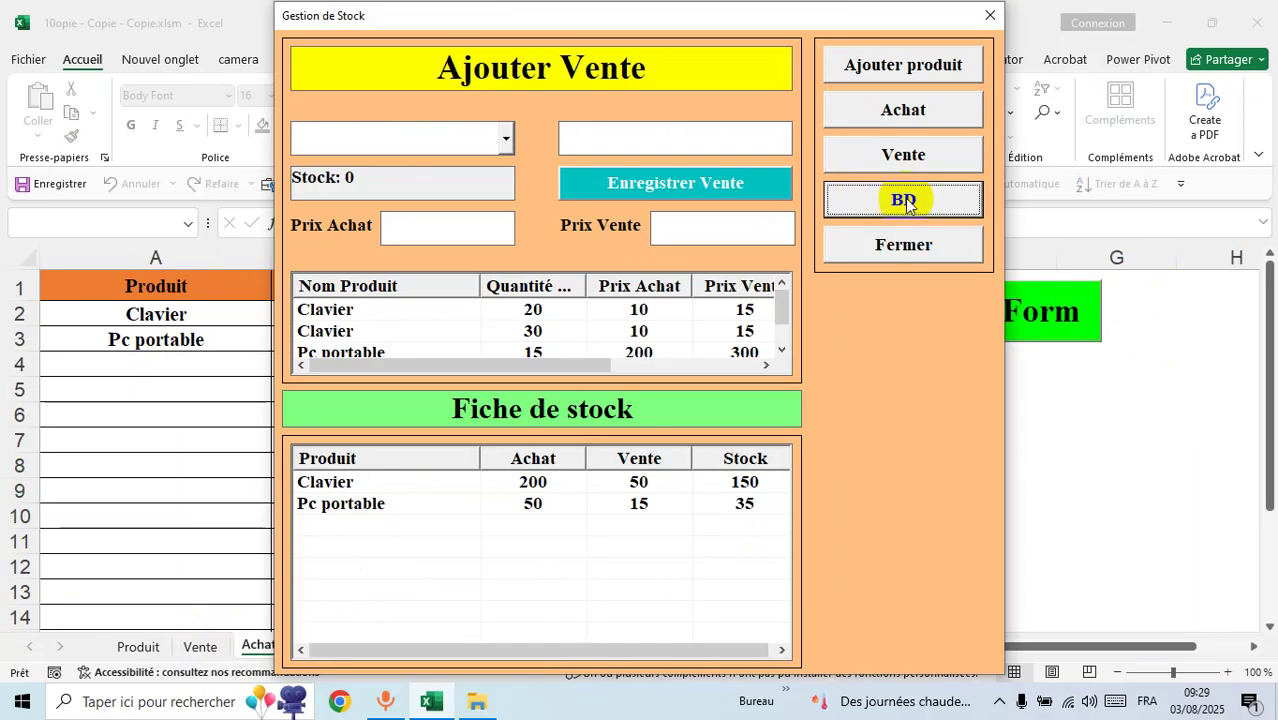
{"action": "left_click_drag", "start_coordinate": [419, 362], "coordinate": [391, 363]}
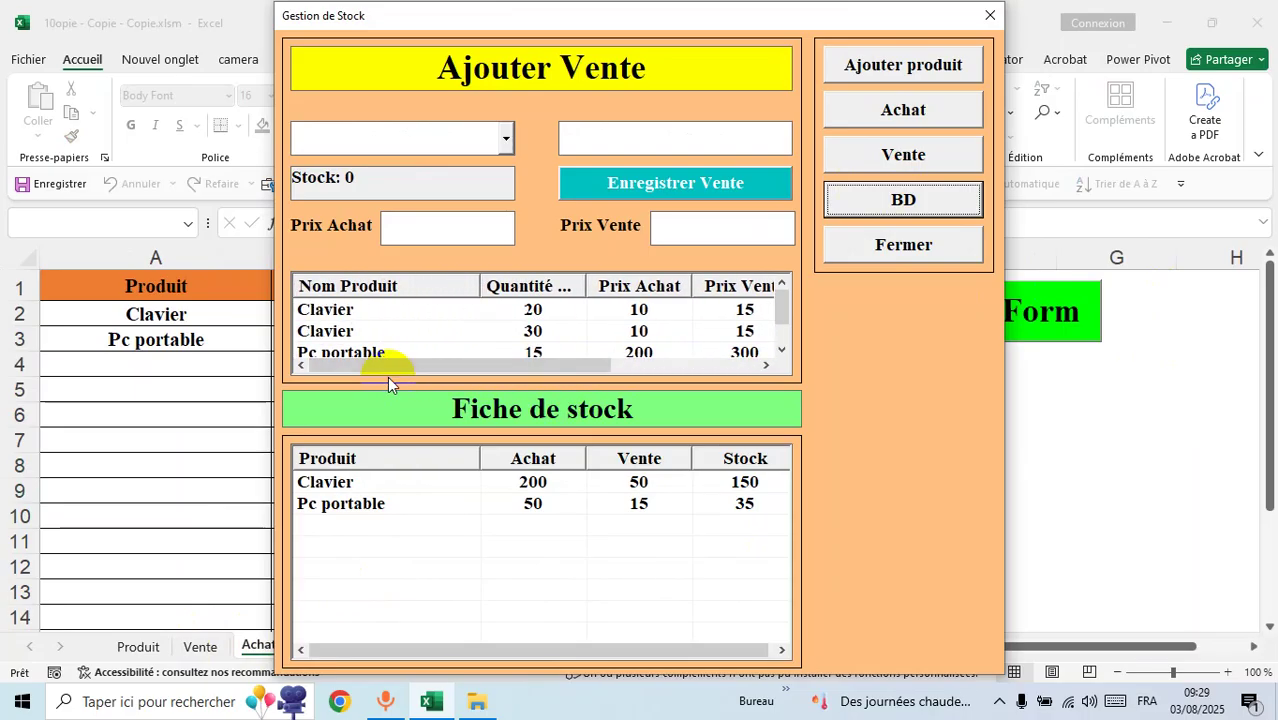